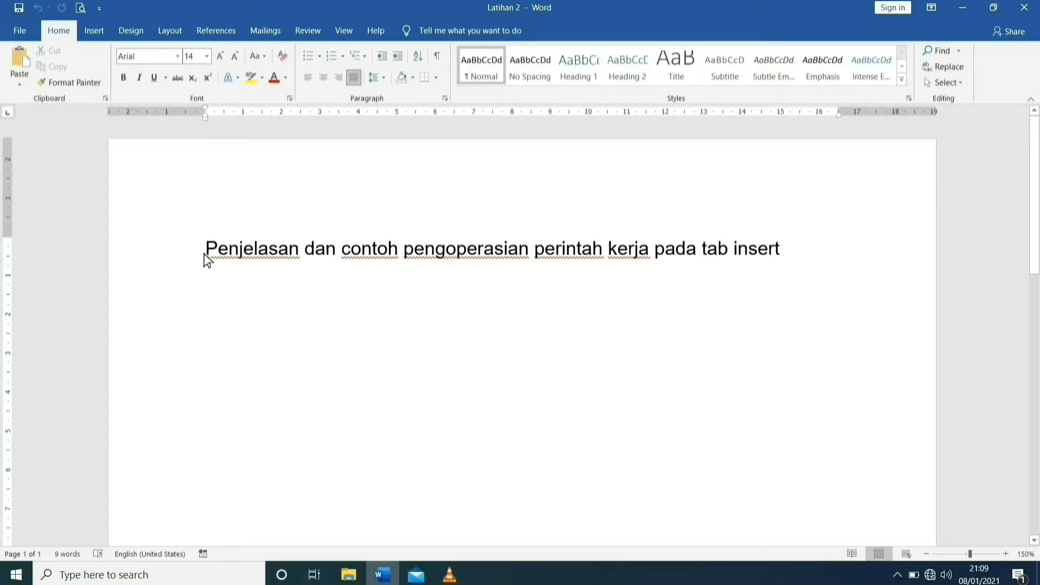
- Browse the built-in cover page designs and insert the Grid cover page
{"action": "left_click", "coordinate": [95, 37]}
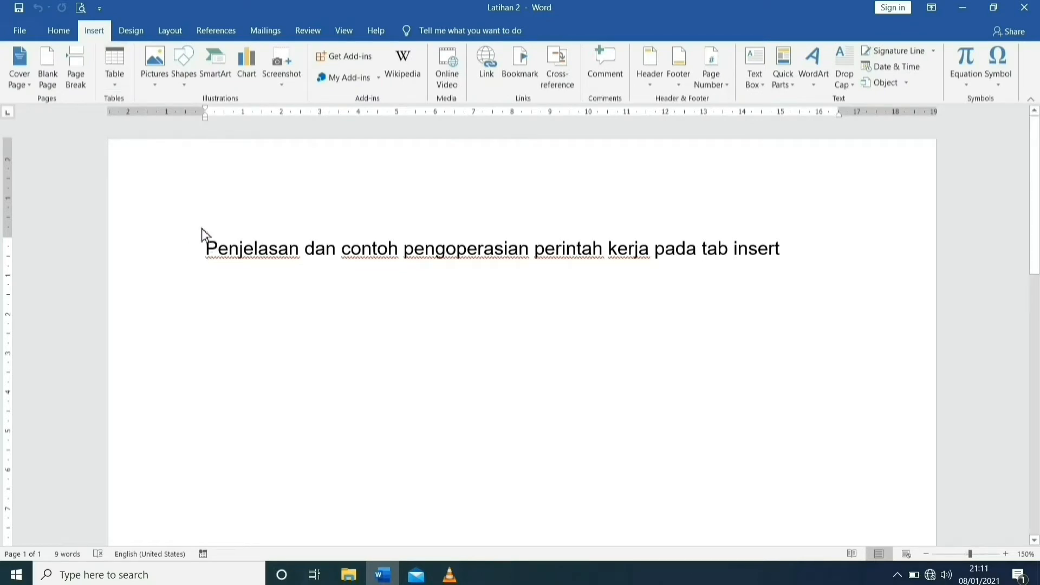
{"action": "left_click", "coordinate": [30, 87]}
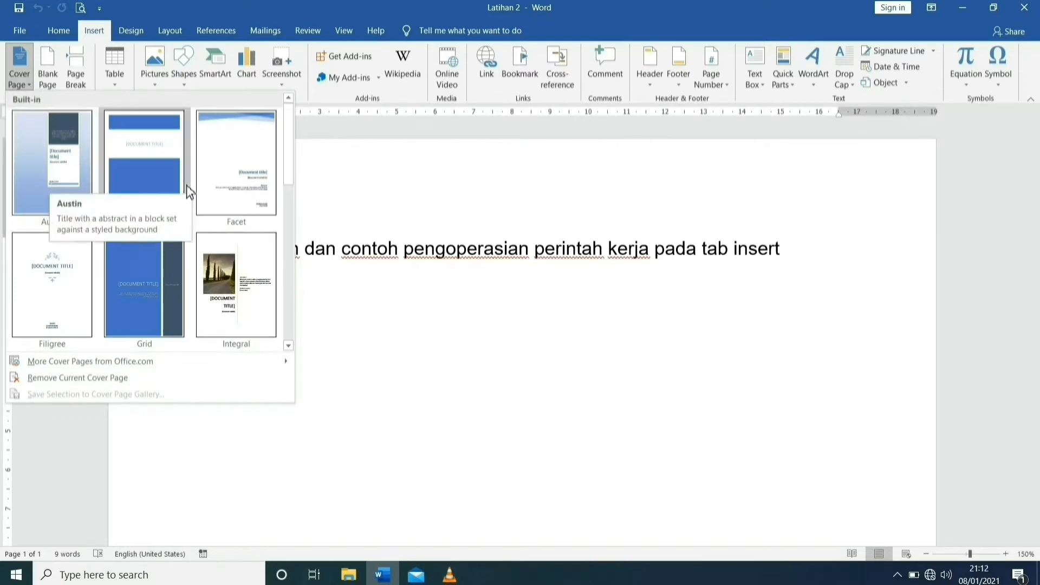
{"action": "scroll", "coordinate": [236, 206], "scroll_direction": "down", "scroll_amount": 5}
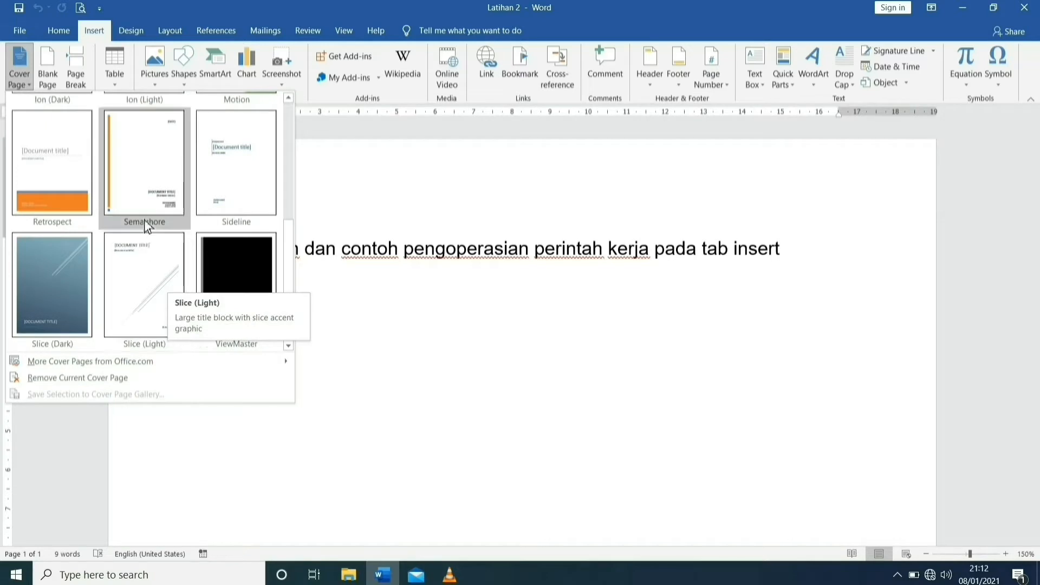
{"action": "scroll", "coordinate": [144, 211], "scroll_direction": "up", "scroll_amount": 5}
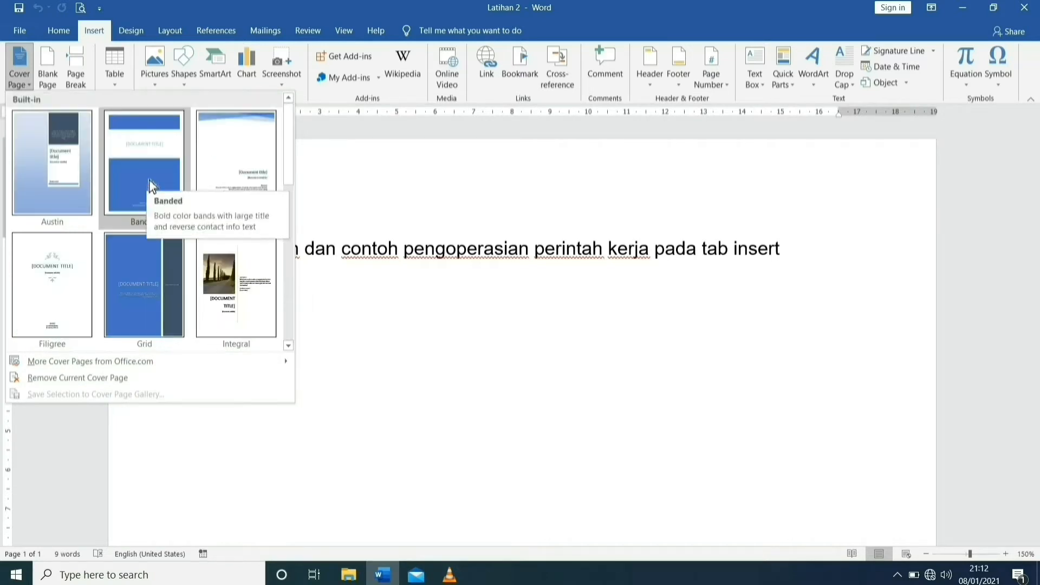
{"action": "scroll", "coordinate": [154, 288], "scroll_direction": "down", "scroll_amount": 3}
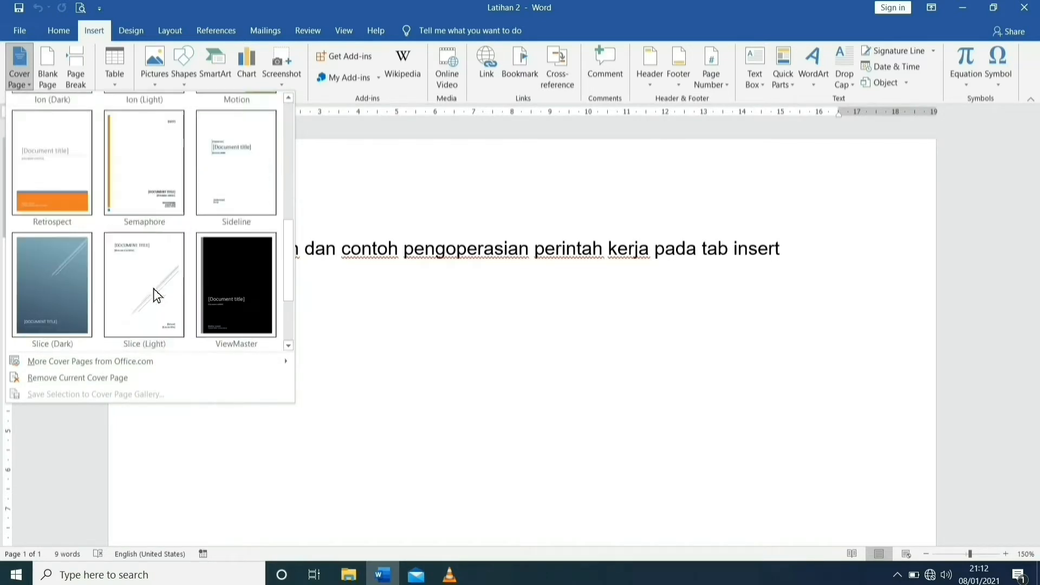
{"action": "scroll", "coordinate": [153, 258], "scroll_direction": "up", "scroll_amount": 3}
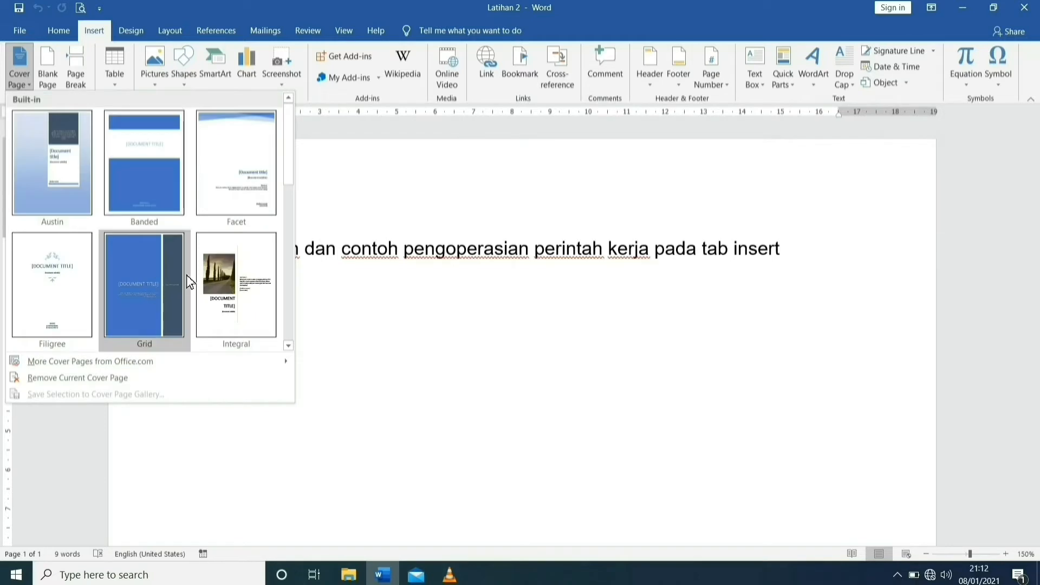
{"action": "left_click", "coordinate": [146, 280]}
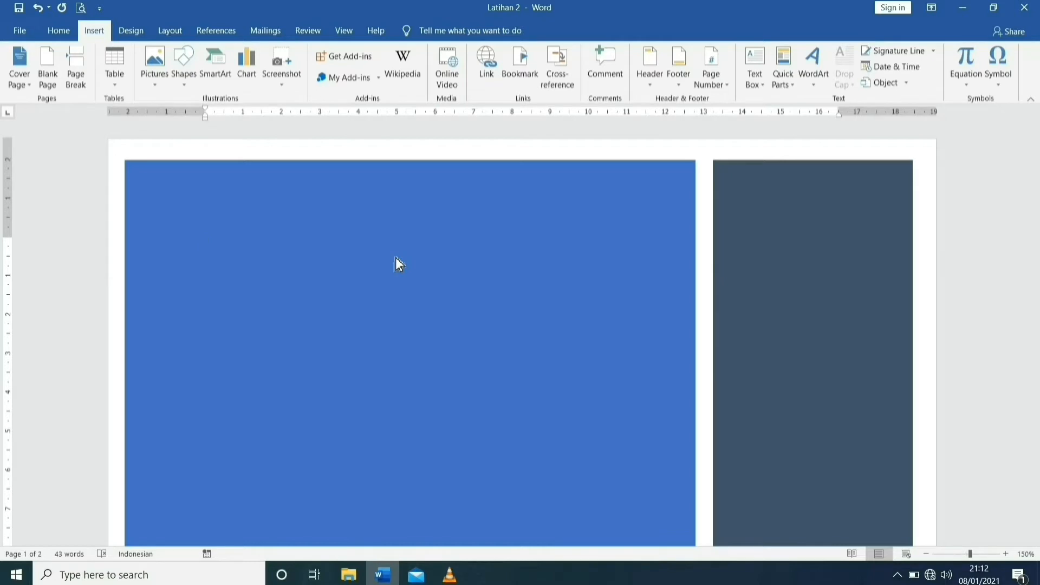
- Replace the cover page's document title placeholder with "SAMPUL LAPORAN"
{"action": "scroll", "coordinate": [418, 279], "scroll_direction": "down", "scroll_amount": 5}
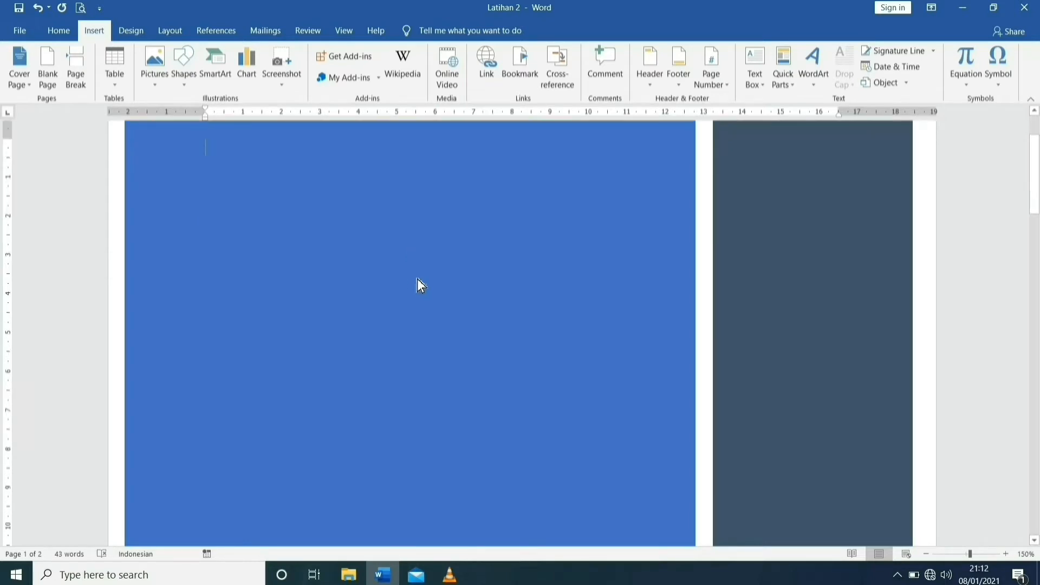
{"action": "scroll", "coordinate": [418, 280], "scroll_direction": "down", "scroll_amount": 1}
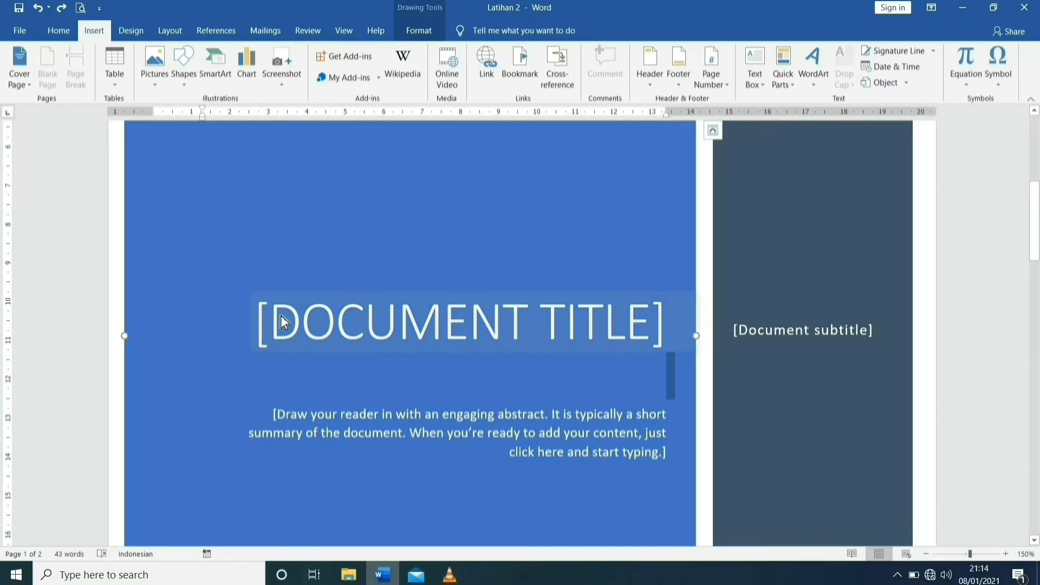
{"action": "left_click", "coordinate": [654, 324]}
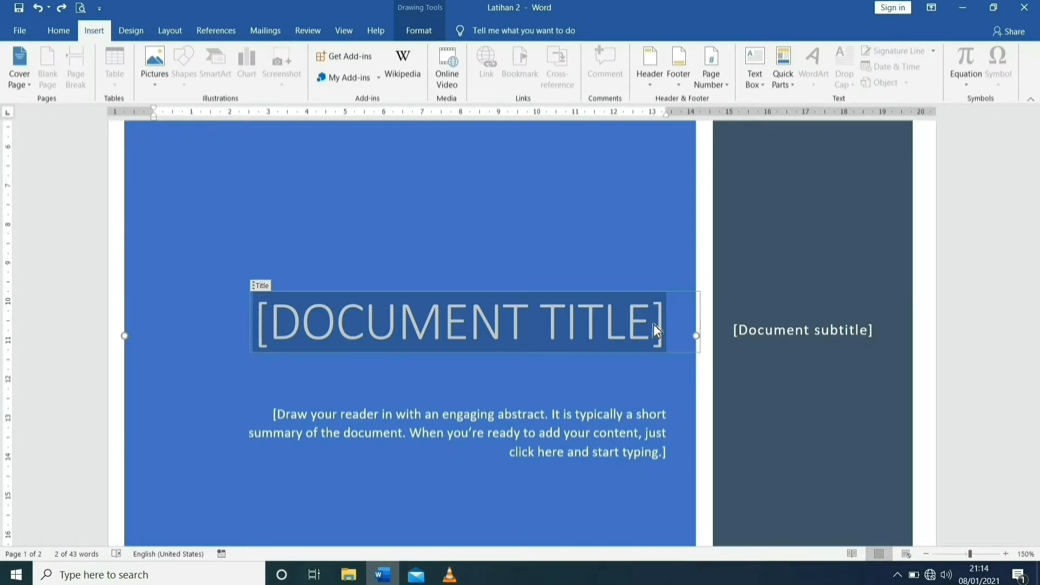
{"action": "key", "text": "Delete"}
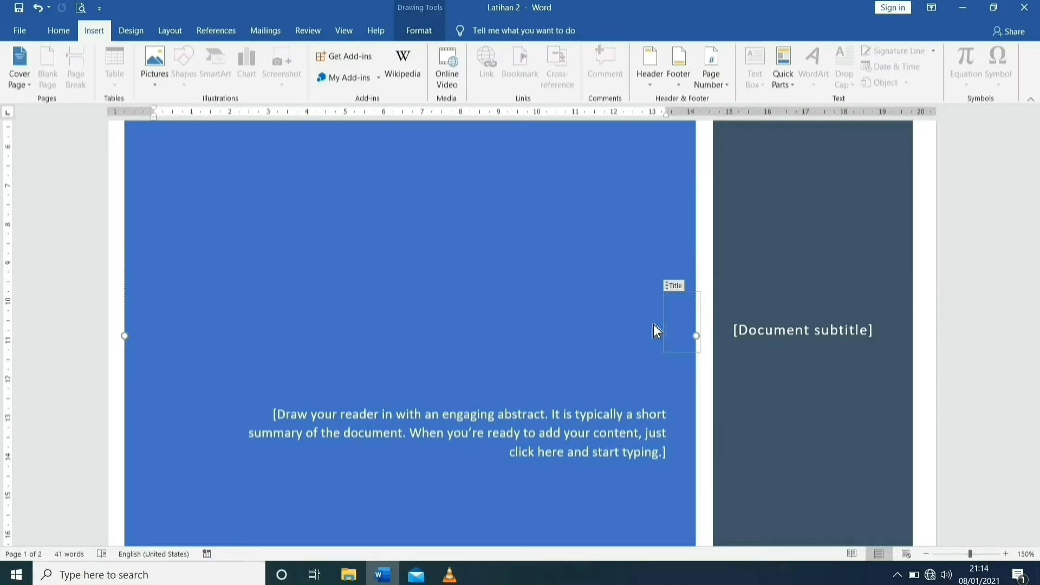
{"action": "type", "text": "SAMPUL"}
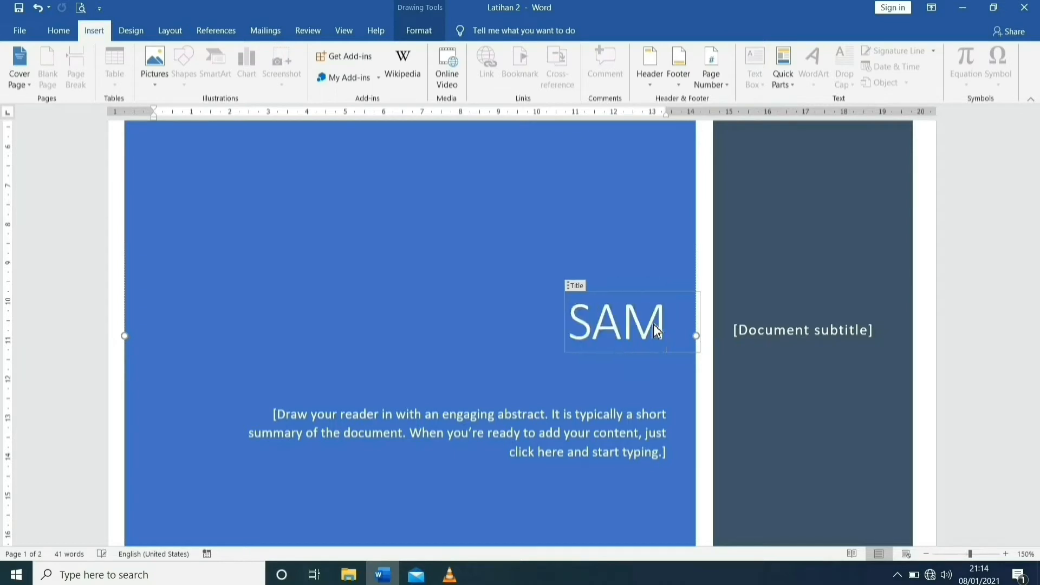
{"action": "type", "text": " LAPORAN"}
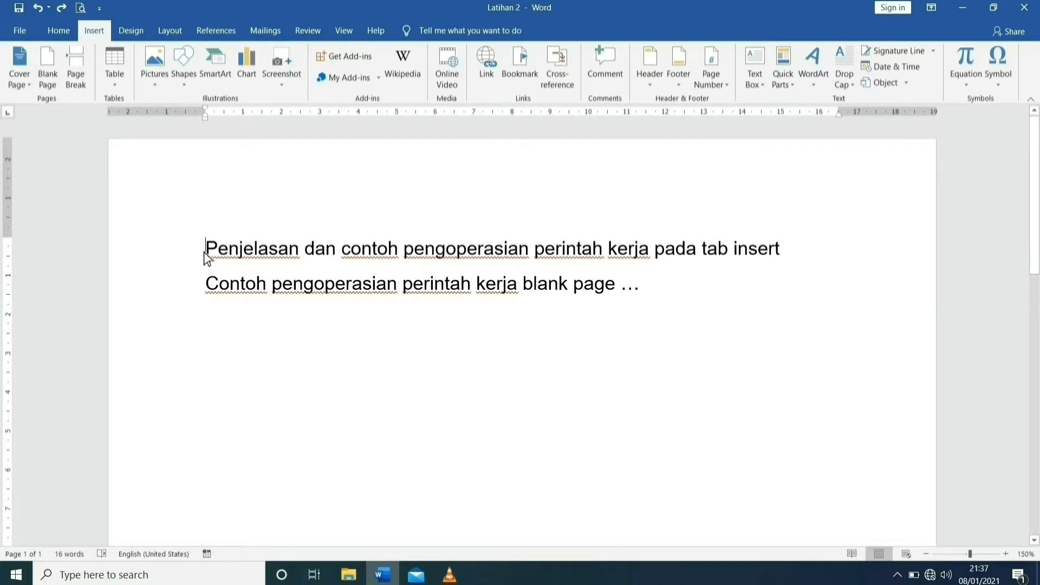
- Insert a blank page before the first line of text, look over both pages, and undo the insertion
{"action": "left_click", "coordinate": [50, 81]}
{"action": "scroll", "coordinate": [222, 389], "scroll_direction": "down", "scroll_amount": 3}
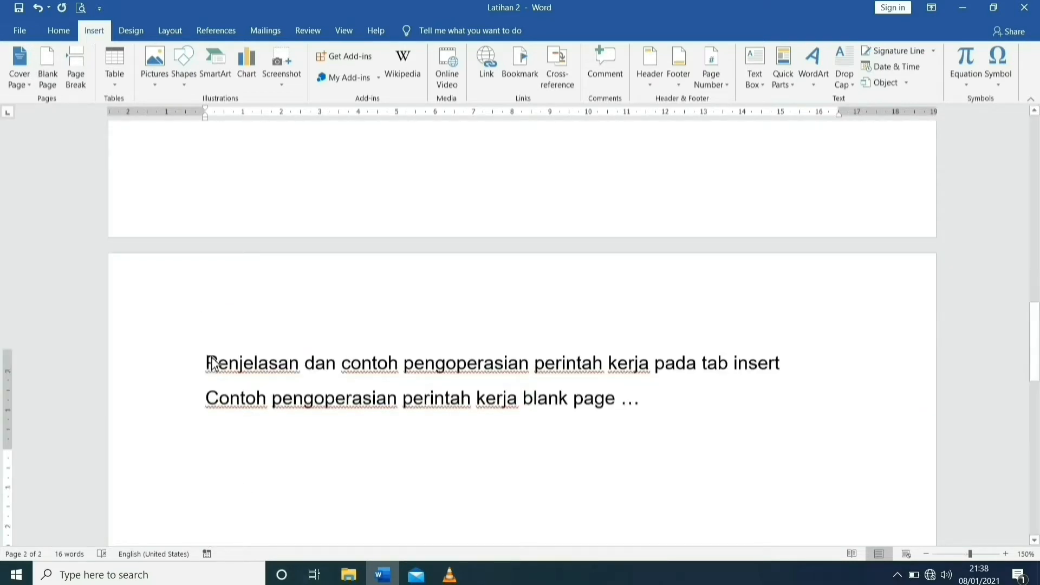
{"action": "scroll", "coordinate": [228, 313], "scroll_direction": "down", "scroll_amount": 5}
{"action": "scroll", "coordinate": [226, 280], "scroll_direction": "up", "scroll_amount": 2}
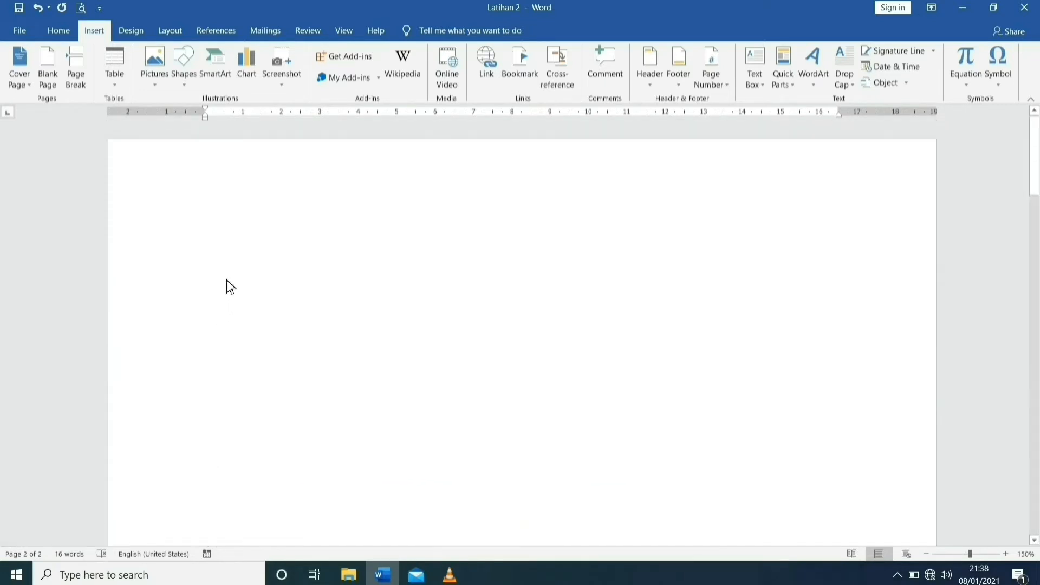
{"action": "scroll", "coordinate": [226, 299], "scroll_direction": "down", "scroll_amount": 11}
{"action": "scroll", "coordinate": [224, 332], "scroll_direction": "down", "scroll_amount": 8}
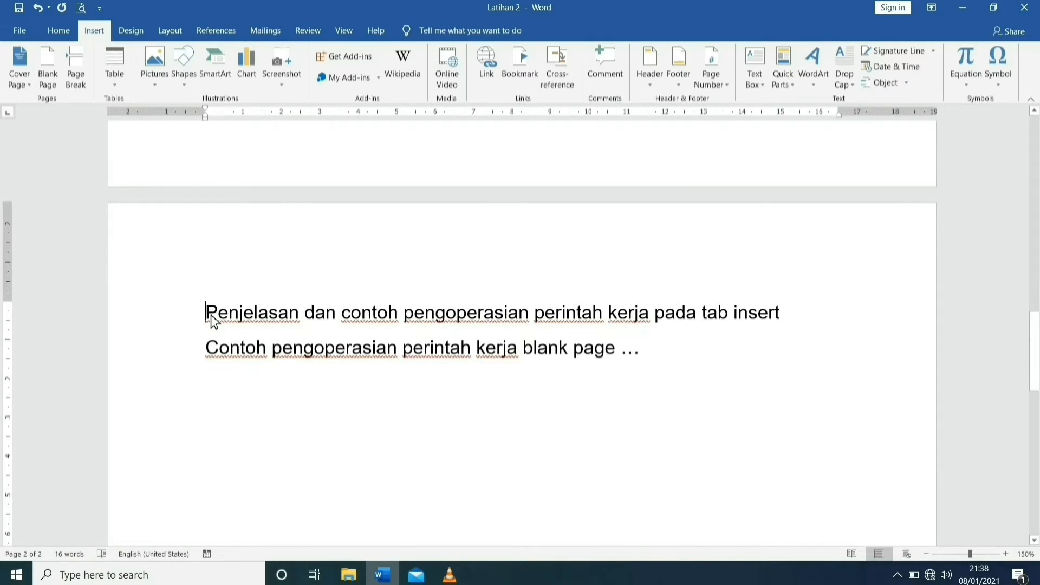
{"action": "key", "text": "ctrl+z"}
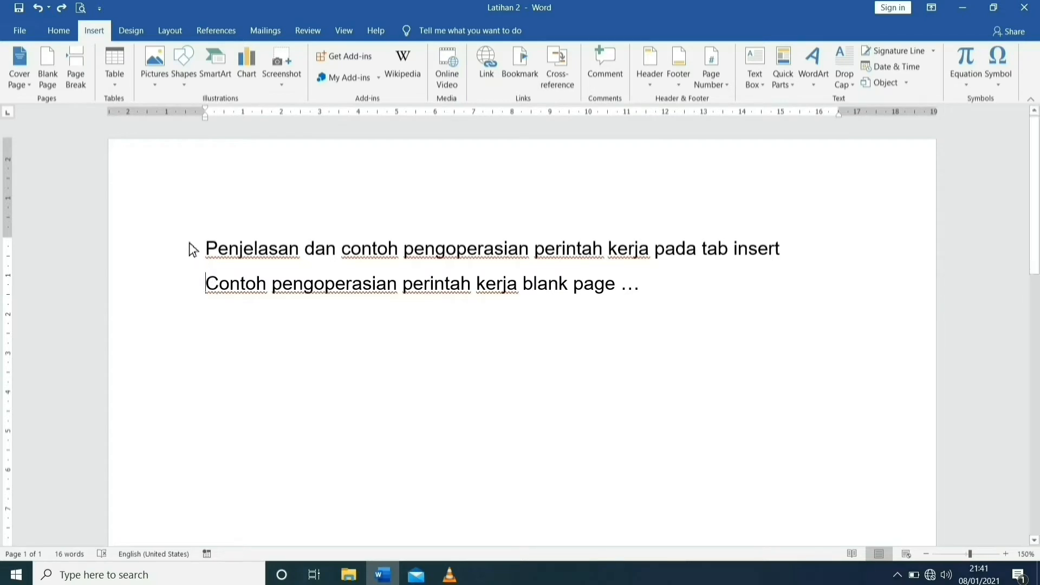
- Insert a blank page between the first and second lines of text and view the resulting pages
{"action": "left_click", "coordinate": [49, 82]}
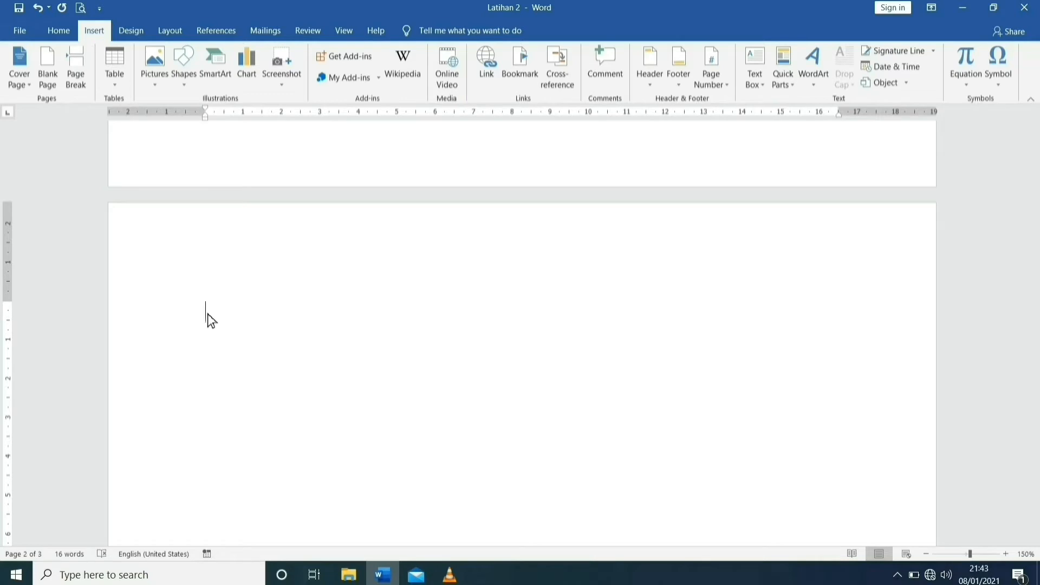
{"action": "scroll", "coordinate": [207, 331], "scroll_direction": "down", "scroll_amount": 10}
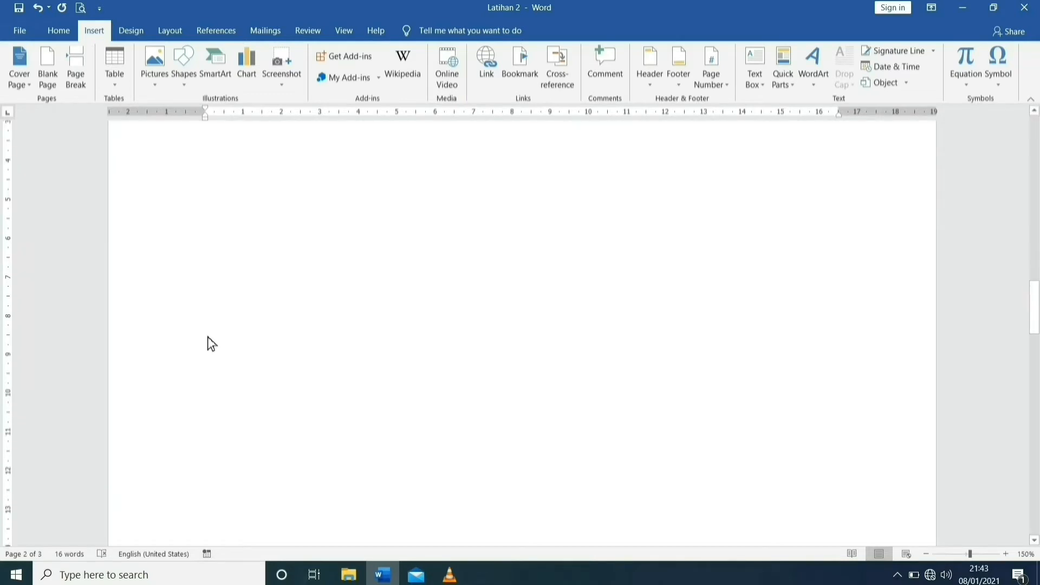
{"action": "scroll", "coordinate": [209, 352], "scroll_direction": "down", "scroll_amount": 10}
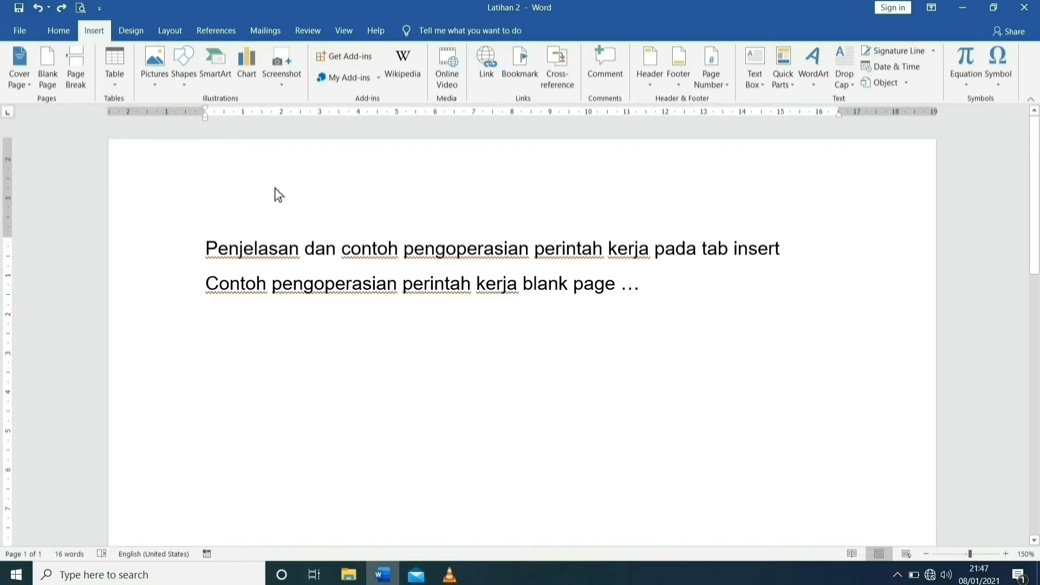
- Insert a blank page after the end of the second line and look over the added page
{"action": "left_click", "coordinate": [54, 80]}
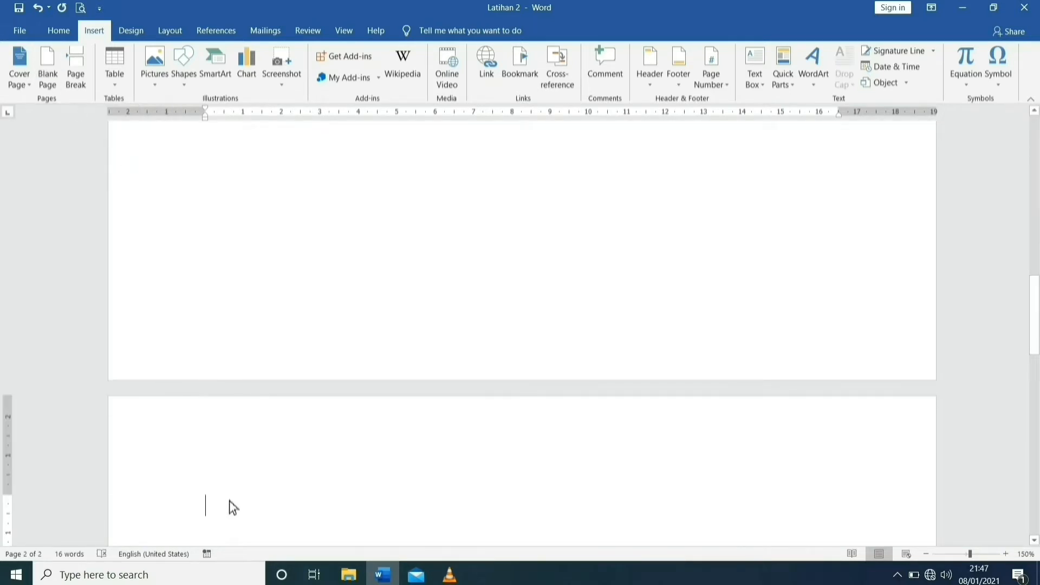
{"action": "scroll", "coordinate": [230, 506], "scroll_direction": "down", "scroll_amount": 3}
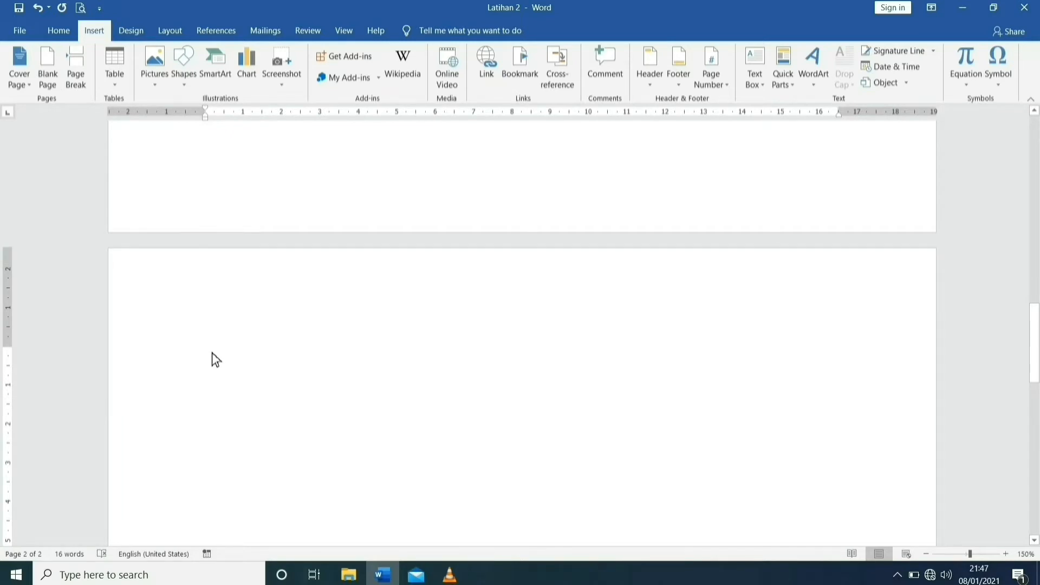
{"action": "scroll", "coordinate": [214, 357], "scroll_direction": "down", "scroll_amount": 5}
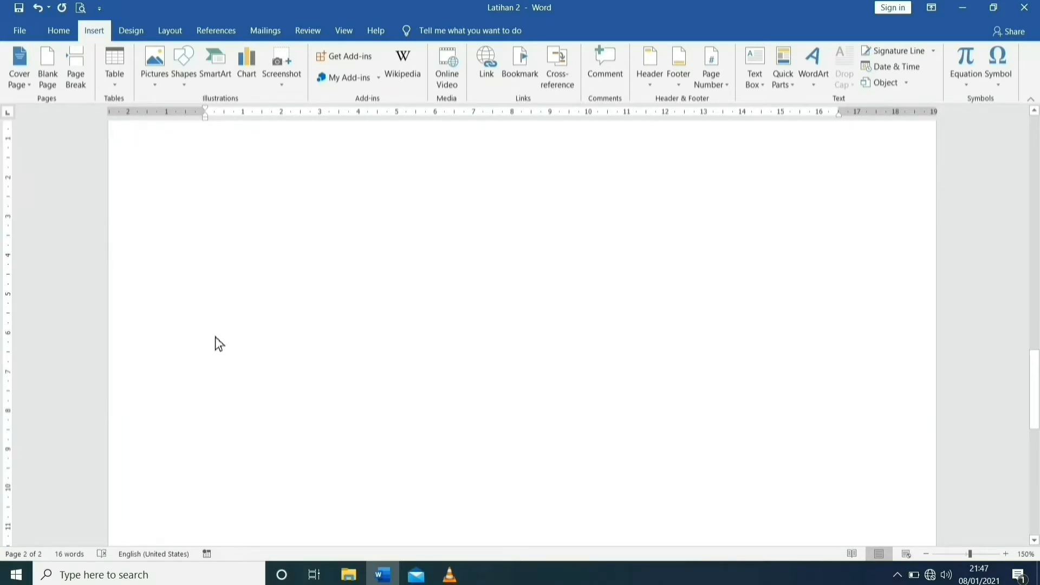
{"action": "scroll", "coordinate": [219, 343], "scroll_direction": "up", "scroll_amount": 5}
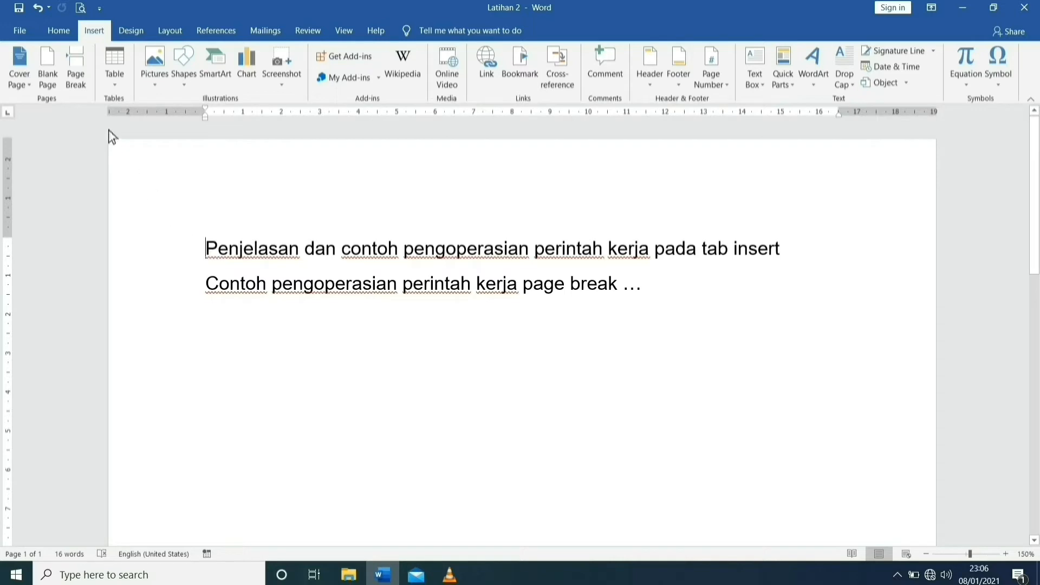
- Insert a page break before the first line of text and place the cursor on the empty first page
{"action": "left_click", "coordinate": [76, 68]}
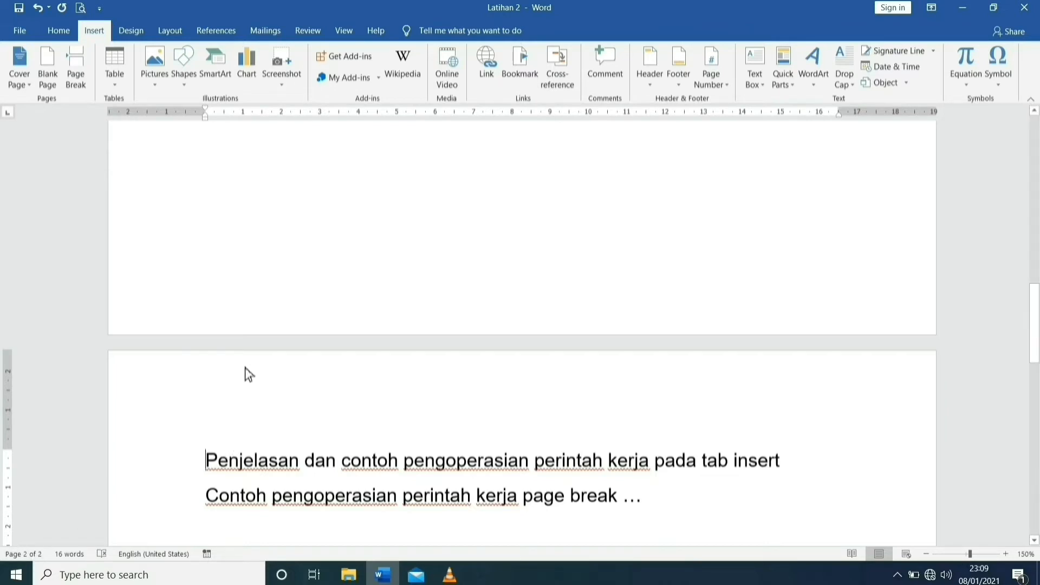
{"action": "scroll", "coordinate": [246, 368], "scroll_direction": "up", "scroll_amount": 5}
{"action": "scroll", "coordinate": [249, 367], "scroll_direction": "up", "scroll_amount": 6}
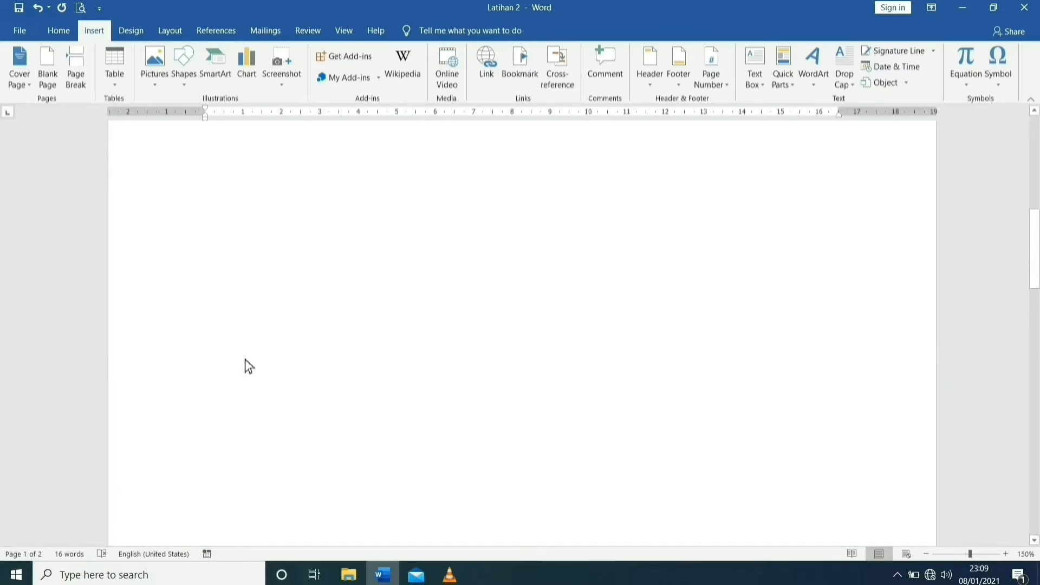
{"action": "scroll", "coordinate": [251, 333], "scroll_direction": "up", "scroll_amount": 2}
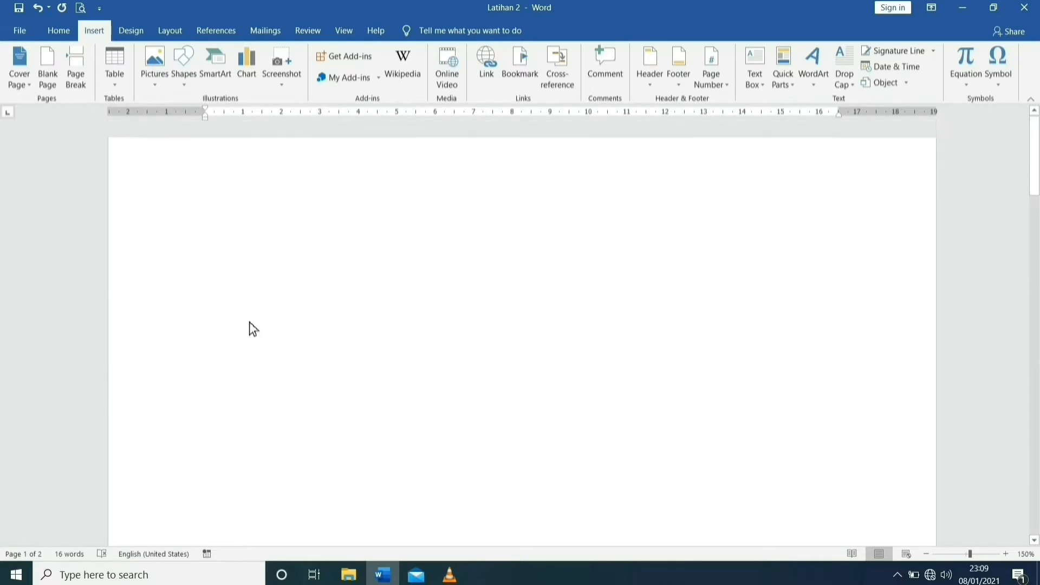
{"action": "left_click", "coordinate": [232, 251]}
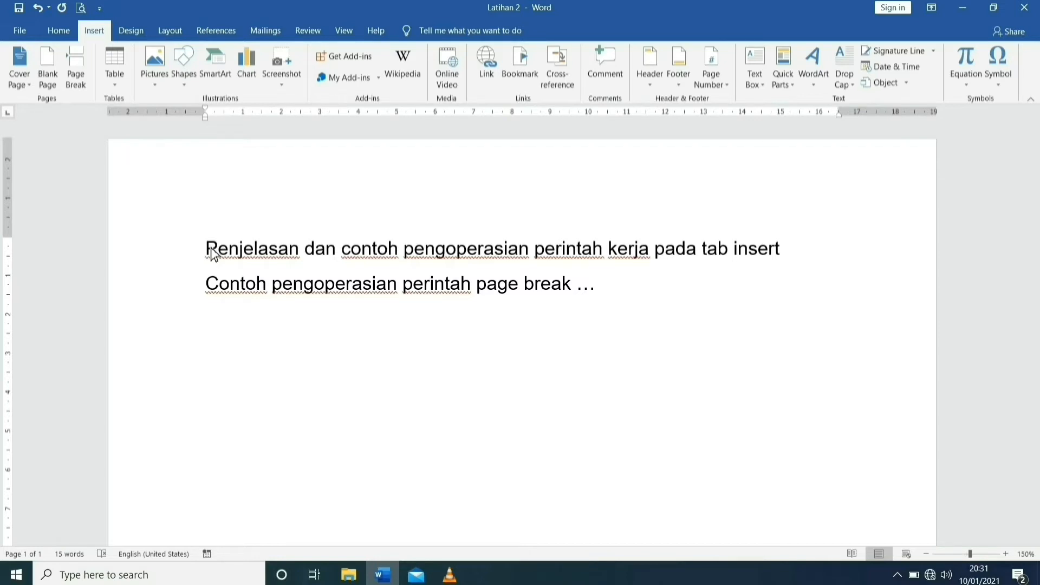
- Insert a page break at the end of the second line, after "page break …", and return to the preceding page
{"action": "left_click", "coordinate": [600, 291]}
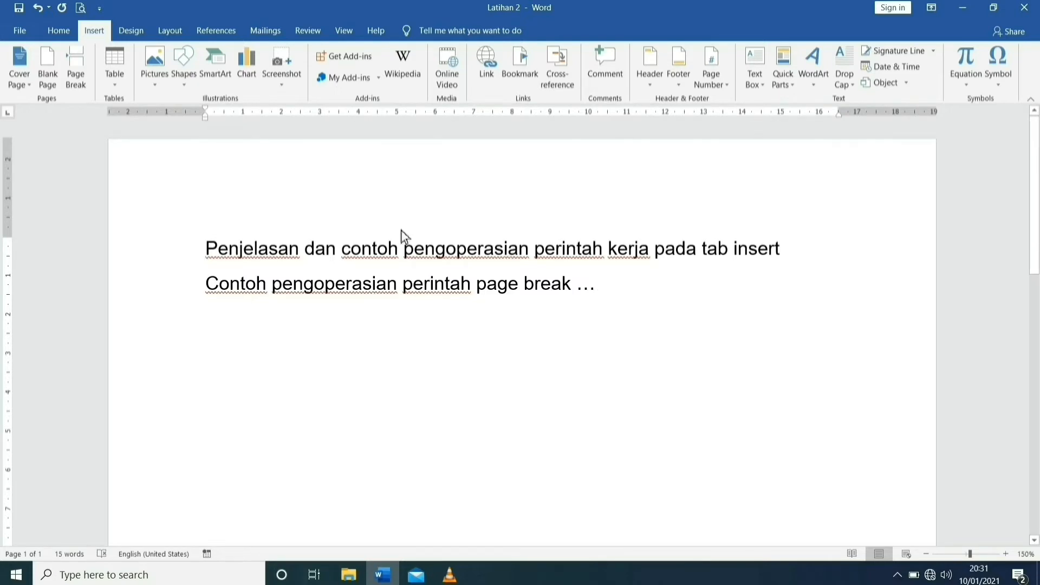
{"action": "left_click", "coordinate": [79, 73]}
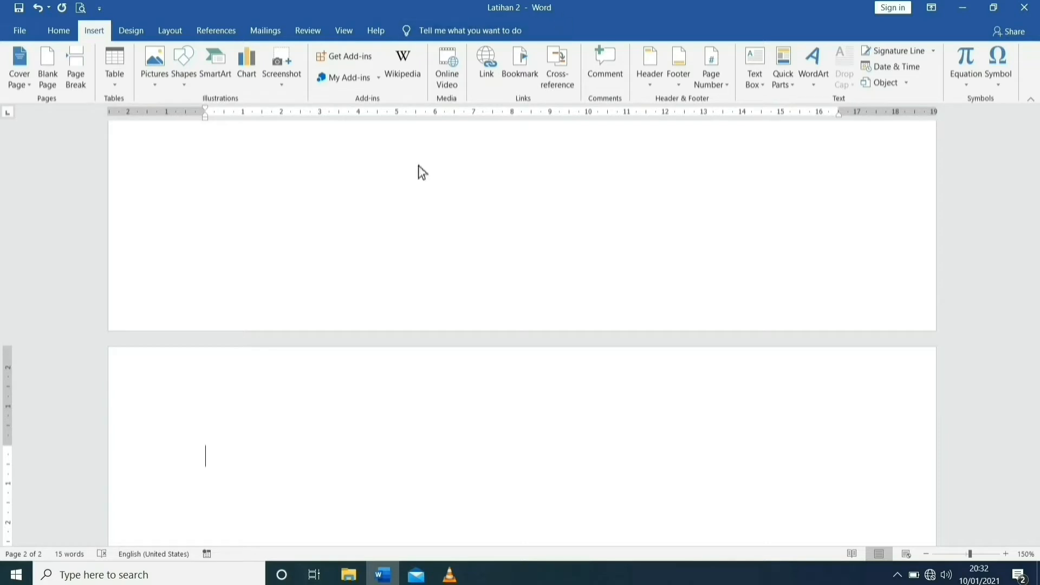
{"action": "scroll", "coordinate": [359, 275], "scroll_direction": "up", "scroll_amount": 5}
{"action": "scroll", "coordinate": [359, 275], "scroll_direction": "up", "scroll_amount": 3}
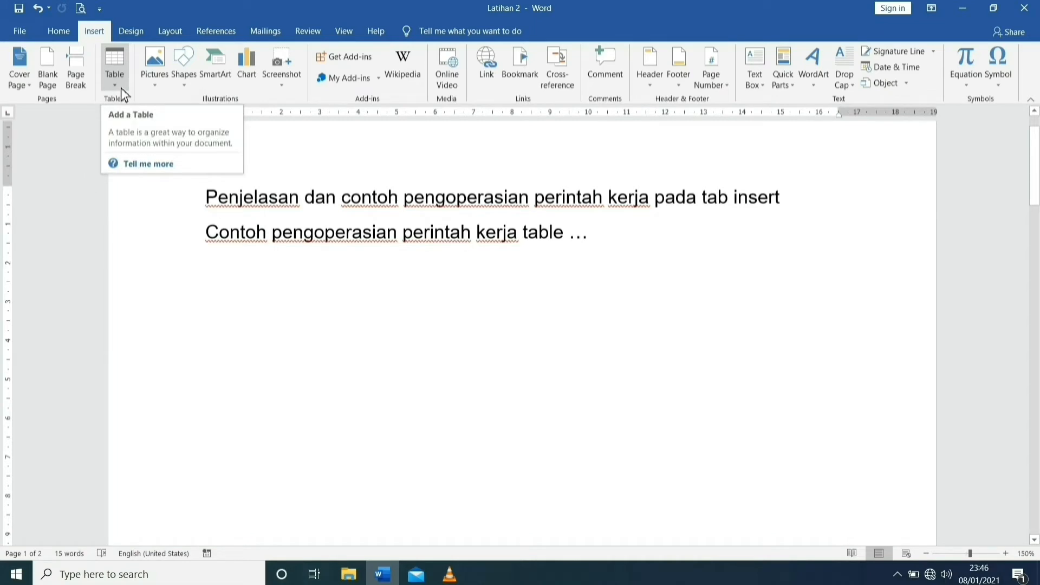
- Look through the table insertion options and the built-in Quick Tables gallery from the calendars to Tabular List
{"action": "left_click", "coordinate": [122, 88]}
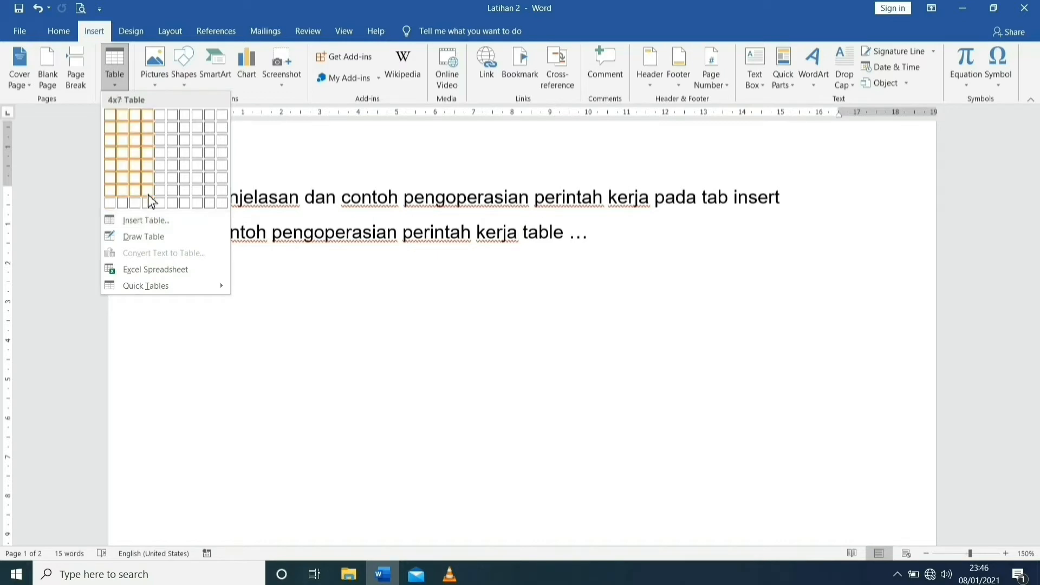
{"action": "left_click", "coordinate": [115, 87]}
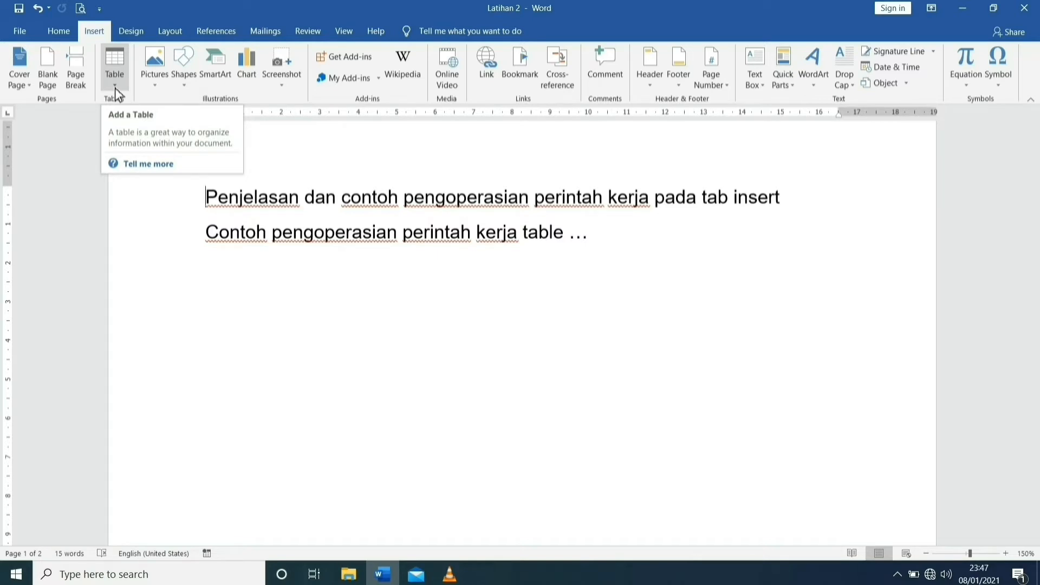
{"action": "left_click", "coordinate": [115, 88]}
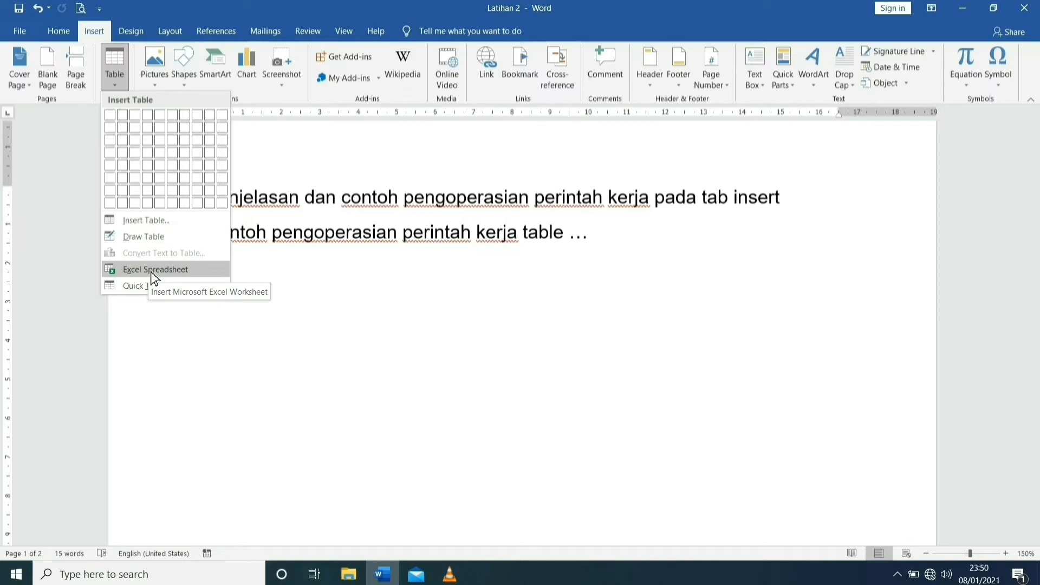
{"action": "mouse_move", "coordinate": [156, 295]}
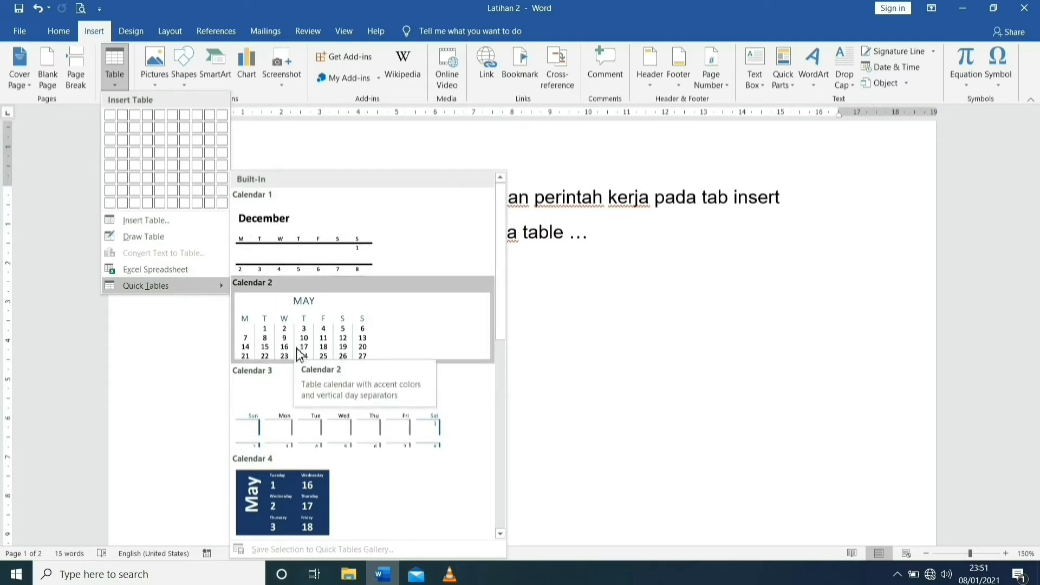
{"action": "scroll", "coordinate": [282, 417], "scroll_direction": "down", "scroll_amount": 3}
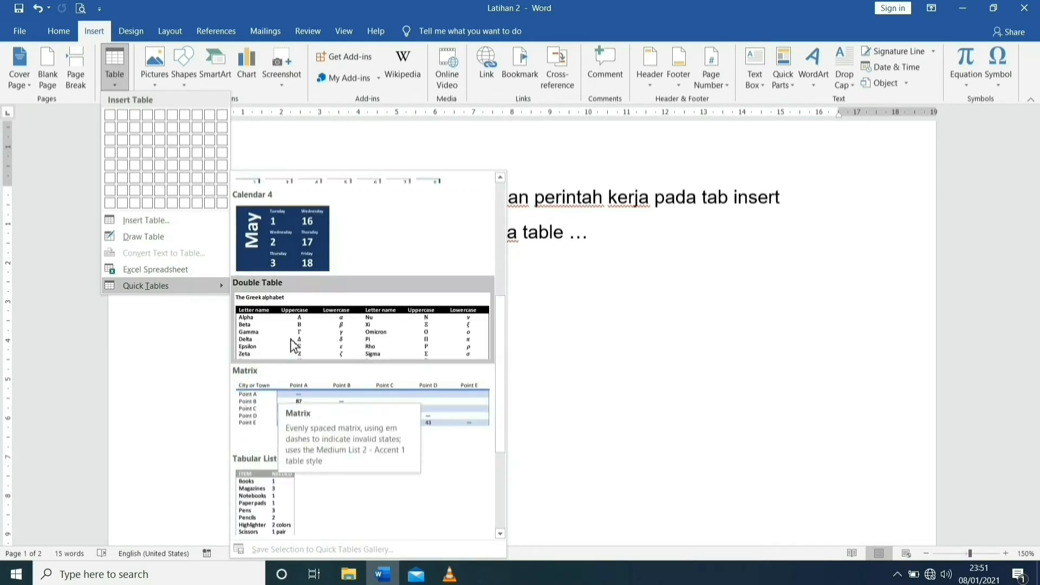
{"action": "scroll", "coordinate": [297, 323], "scroll_direction": "up", "scroll_amount": 3}
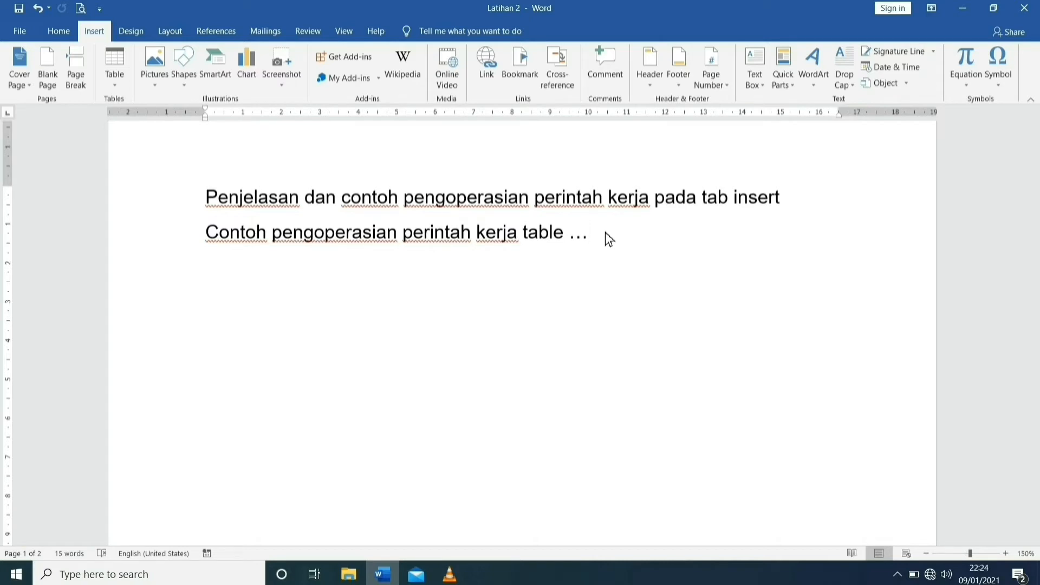
- Add an empty line below "Contoh pengoperasian perintah kerja table …" and insert the Double Table quick table there
{"action": "key", "text": "Return"}
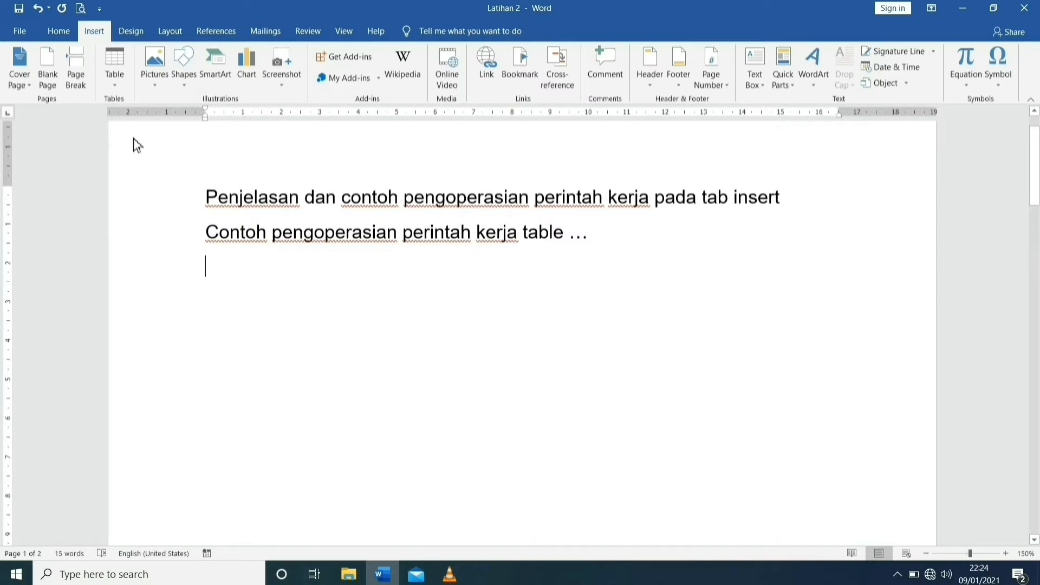
{"action": "left_click", "coordinate": [123, 96]}
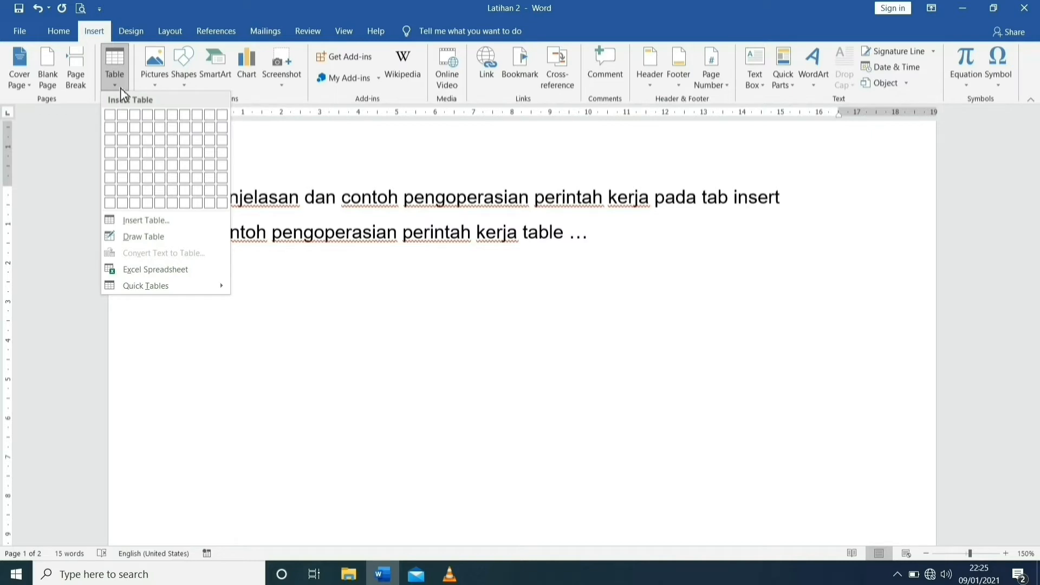
{"action": "mouse_move", "coordinate": [137, 288]}
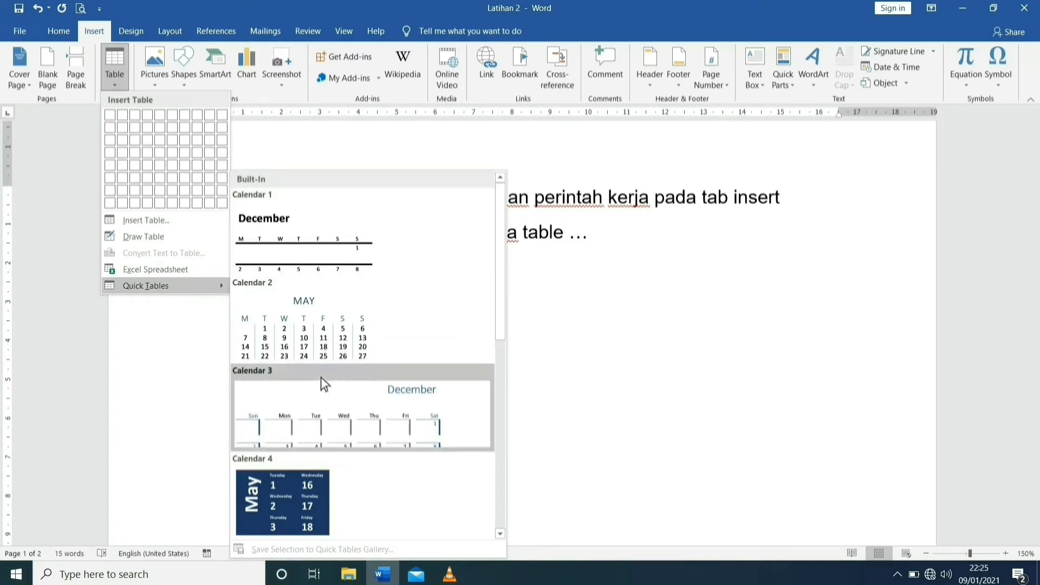
{"action": "scroll", "coordinate": [312, 407], "scroll_direction": "down", "scroll_amount": 3}
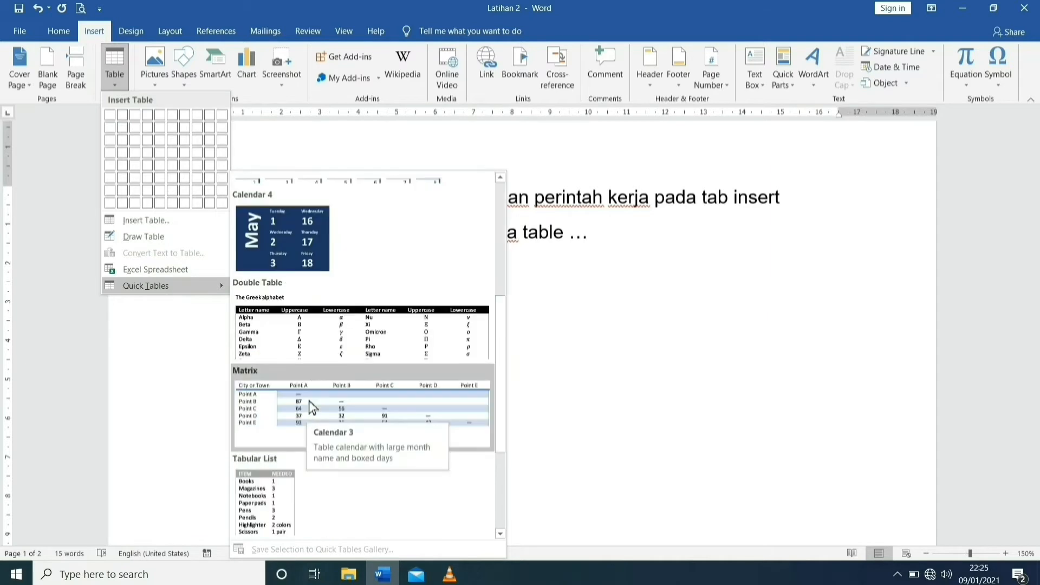
{"action": "left_click", "coordinate": [315, 325]}
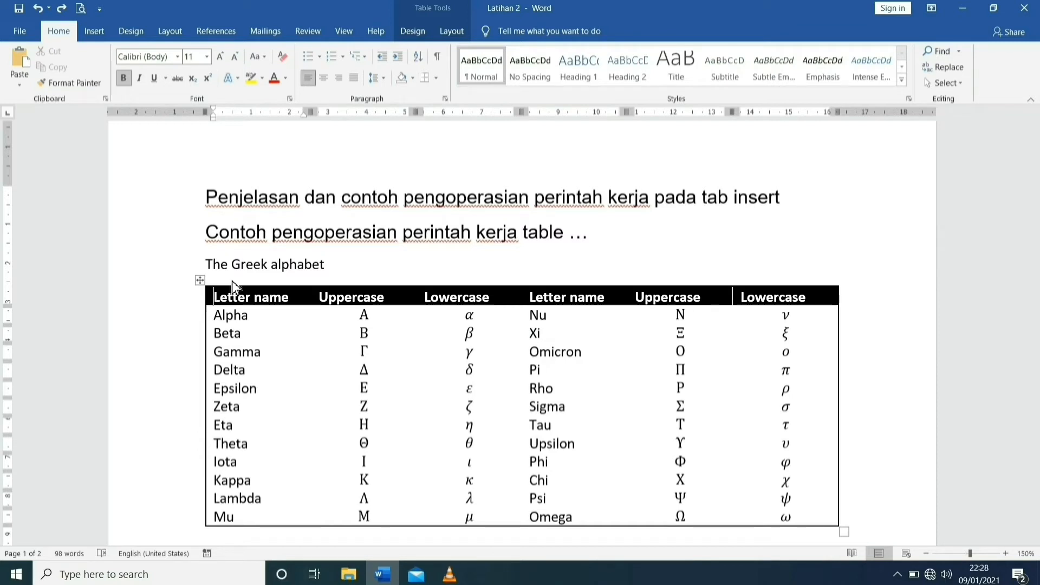
- Replace the quick table's sample text with the title "Nilai Rapor Siswa", first header "Nama Siswa" and a student's name in the first entry
{"action": "left_click_drag", "start_coordinate": [210, 265], "coordinate": [327, 270]}
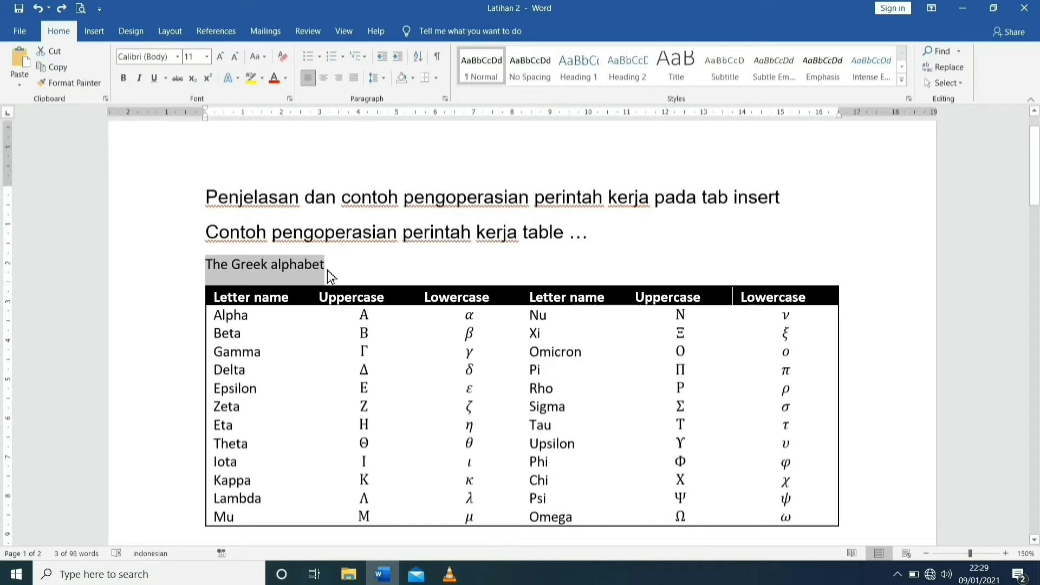
{"action": "type", "text": "Nilai Rapor Siswa"}
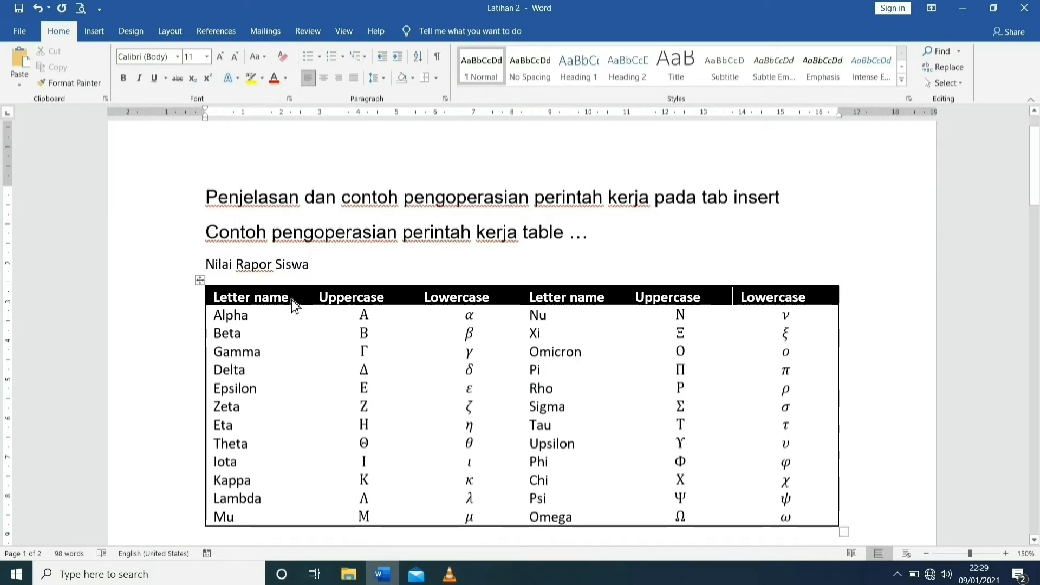
{"action": "left_click", "coordinate": [218, 301]}
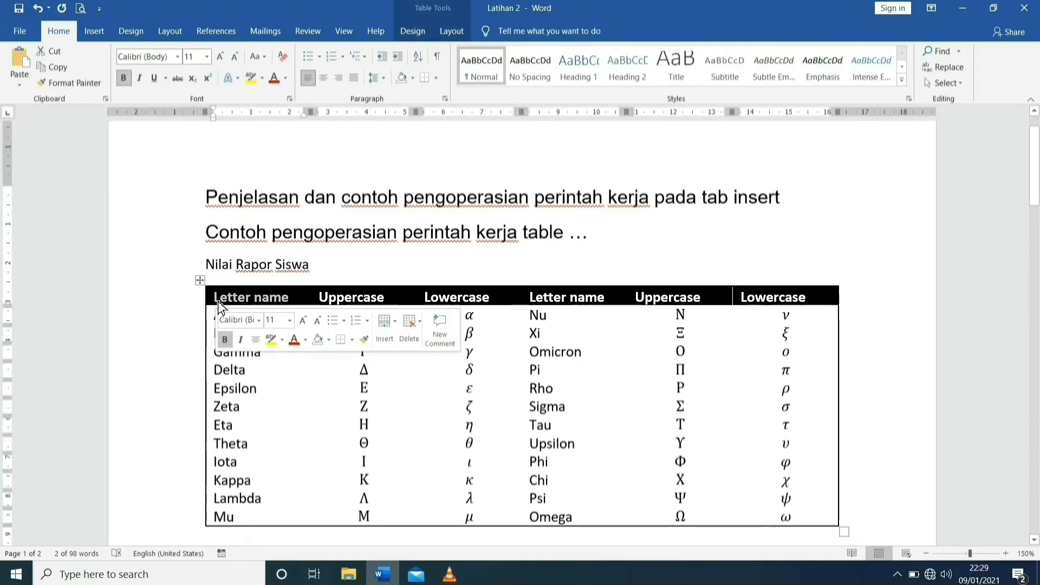
{"action": "type", "text": "Nama S"}
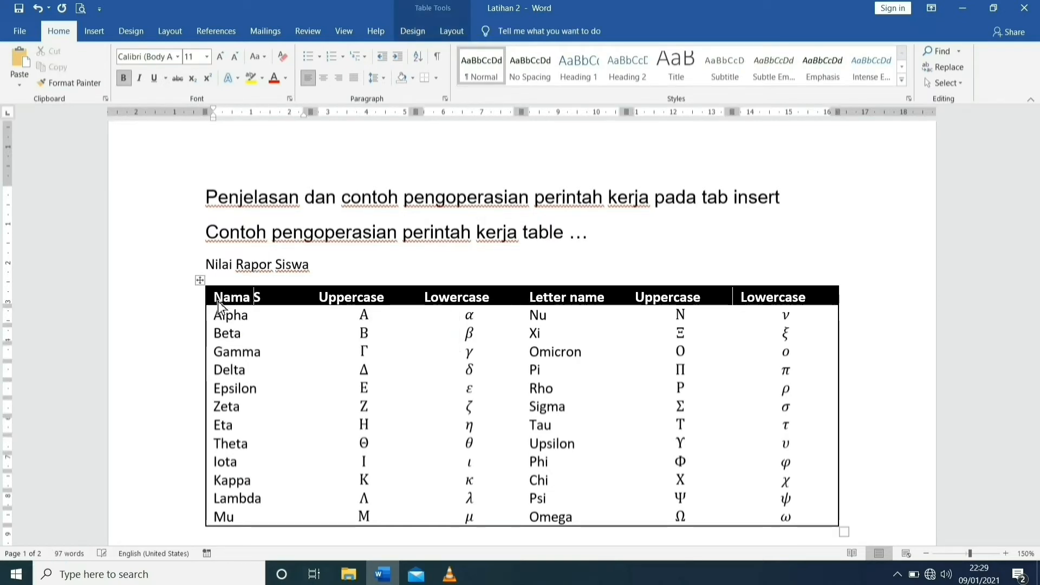
{"action": "type", "text": "iswa"}
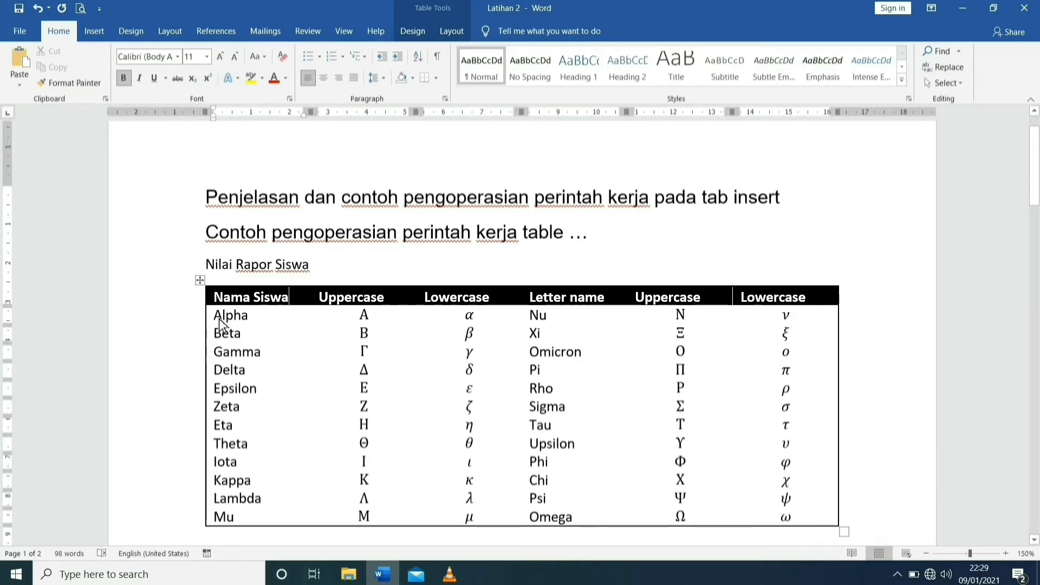
{"action": "left_click_drag", "start_coordinate": [220, 321], "coordinate": [255, 323]}
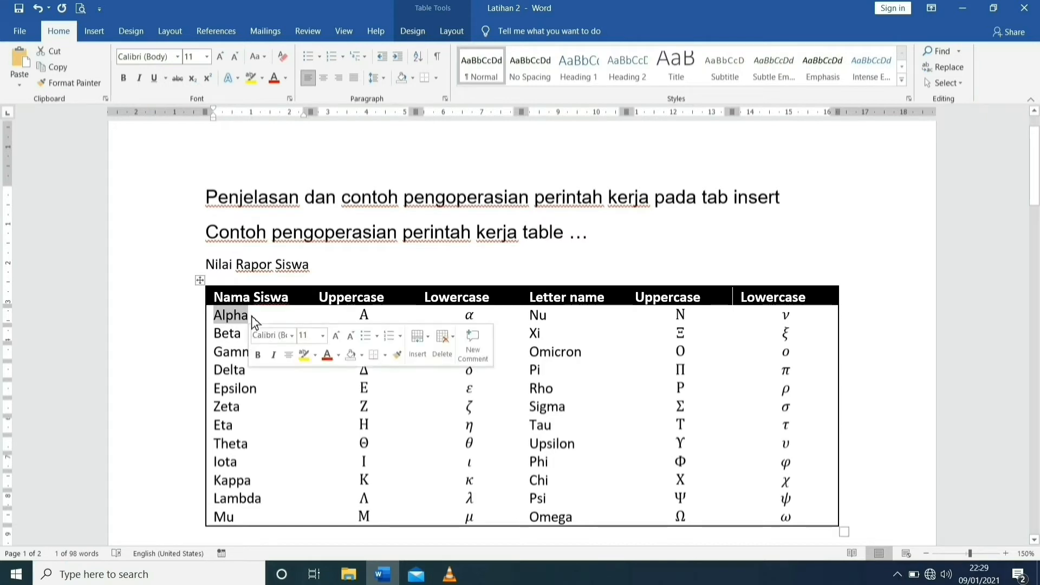
{"action": "type", "text": "Andi"}
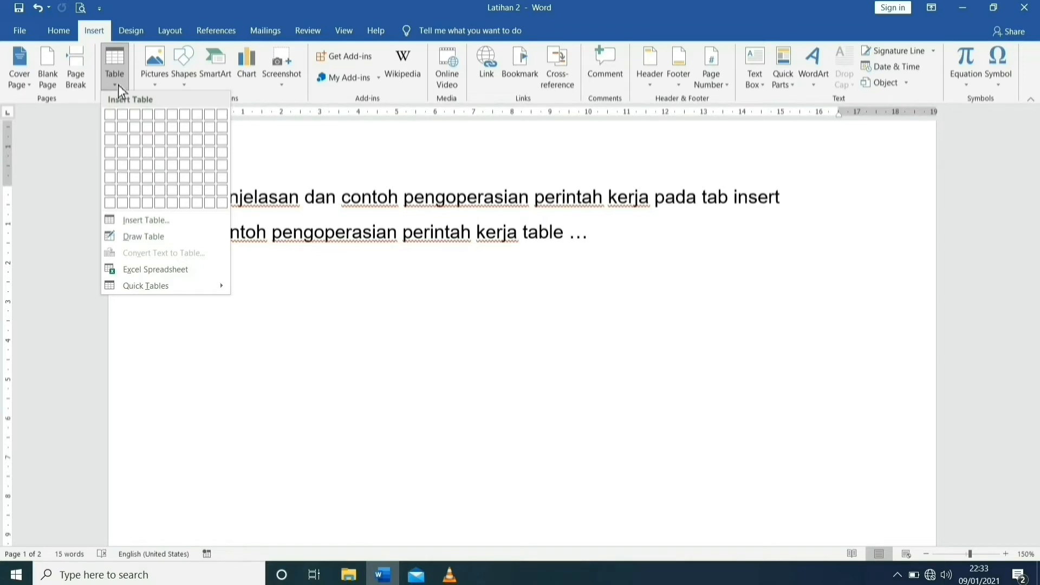
- Insert an embedded Excel spreadsheet below the two text lines and apply all borders to cells A1:F6
{"action": "left_click", "coordinate": [151, 273]}
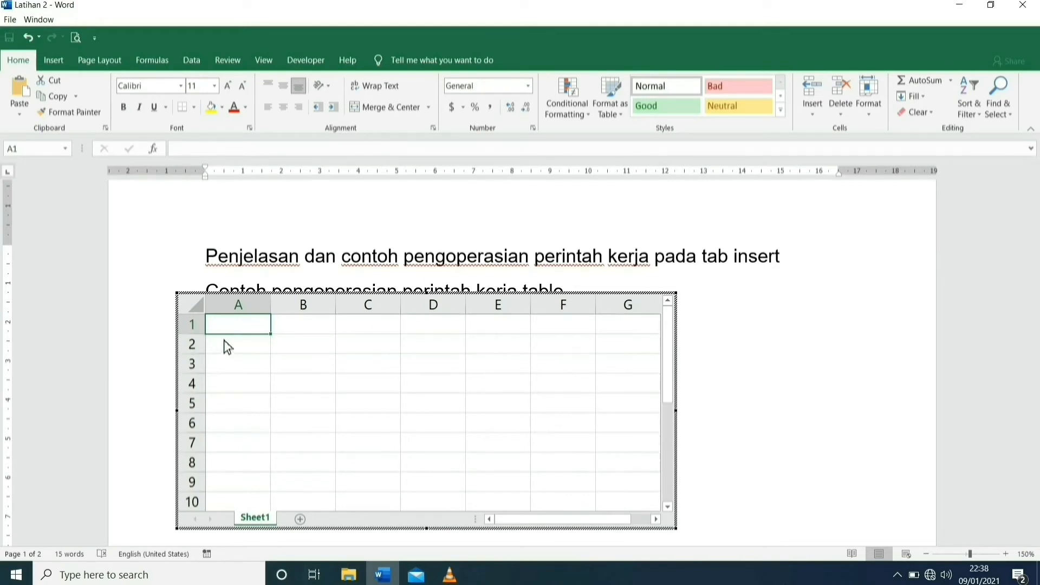
{"action": "left_click_drag", "start_coordinate": [236, 331], "coordinate": [411, 341]}
{"action": "left_click_drag", "start_coordinate": [479, 344], "coordinate": [565, 425]}
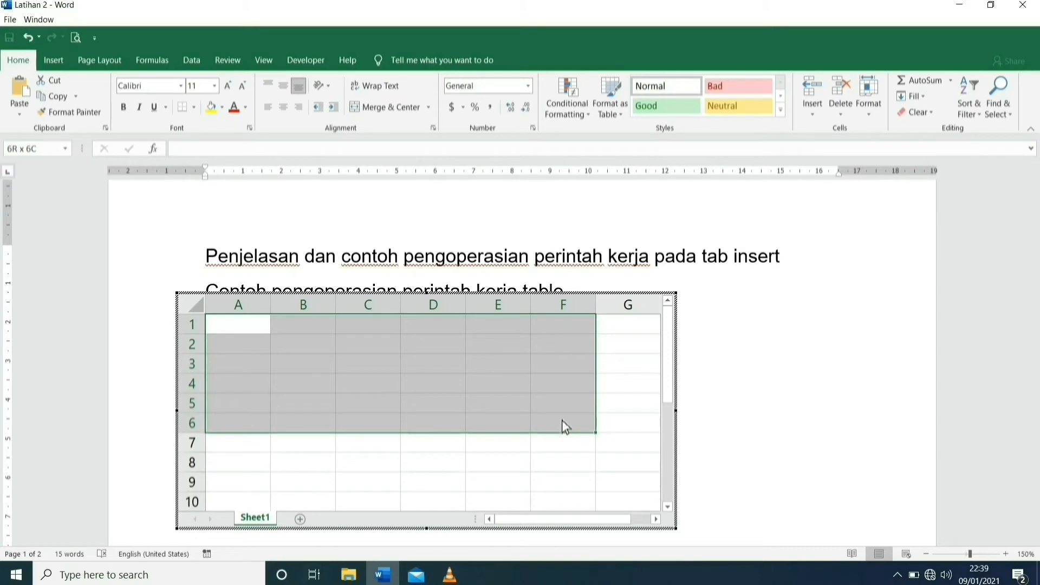
{"action": "left_click_drag", "start_coordinate": [562, 420], "coordinate": [562, 422]}
{"action": "left_click", "coordinate": [195, 114]}
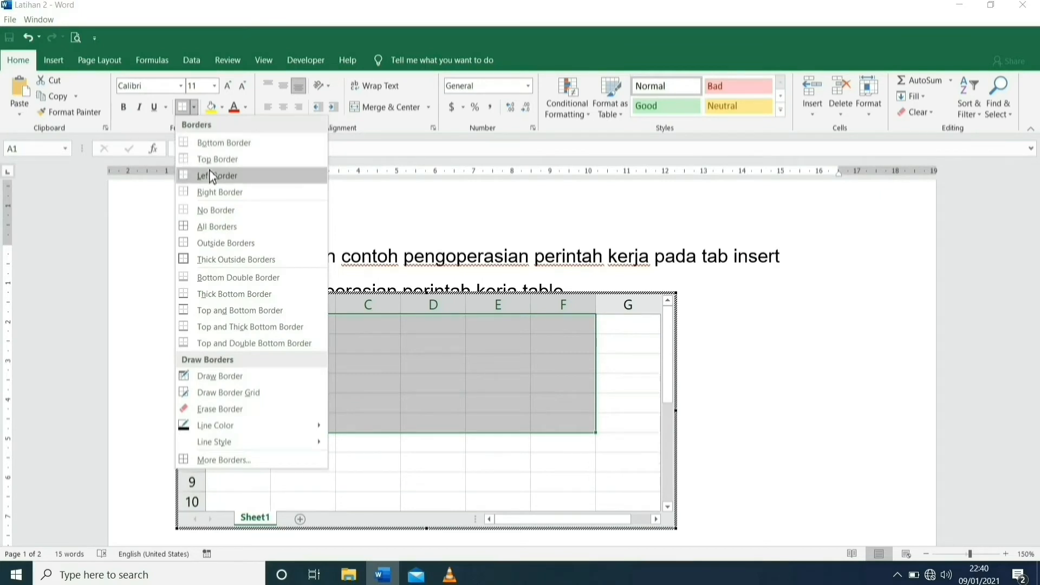
{"action": "left_click", "coordinate": [223, 230]}
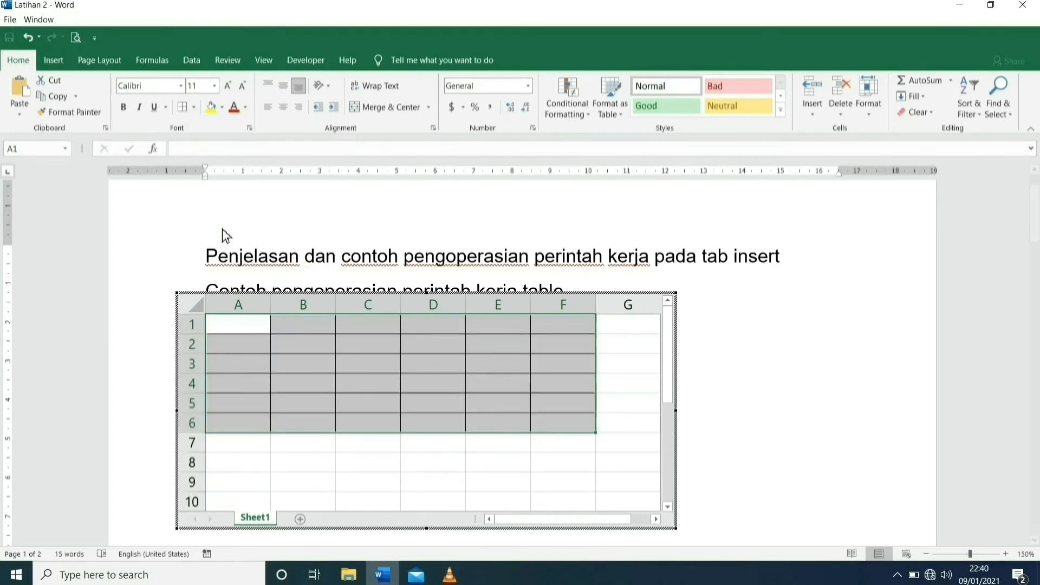
- Enter the column headers "NIS" in cell A1 and "NAMA" in cell B1 of the embedded spreadsheet
{"action": "left_click", "coordinate": [261, 330]}
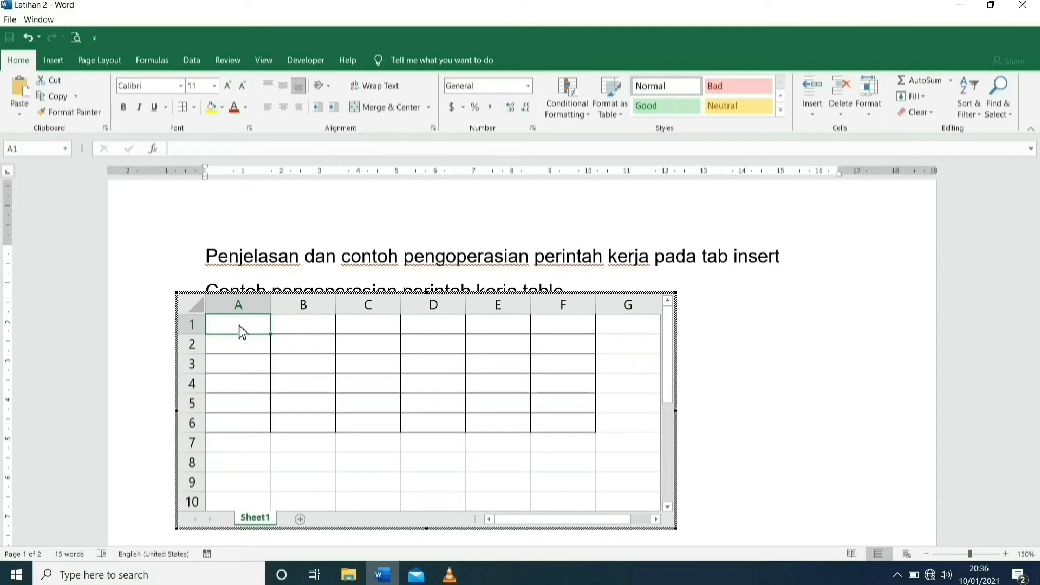
{"action": "type", "text": "NIS"}
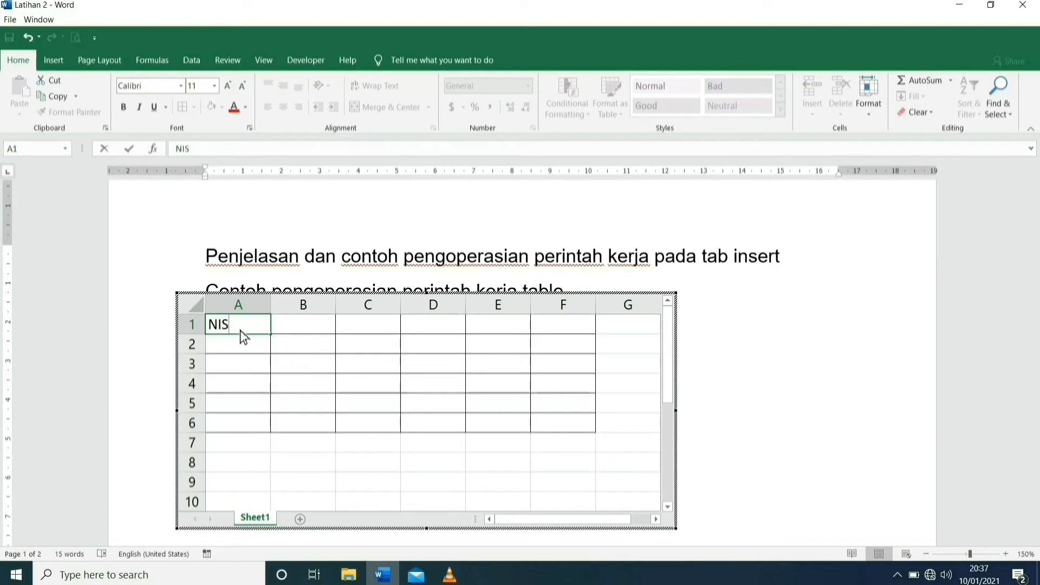
{"action": "left_click", "coordinate": [317, 327]}
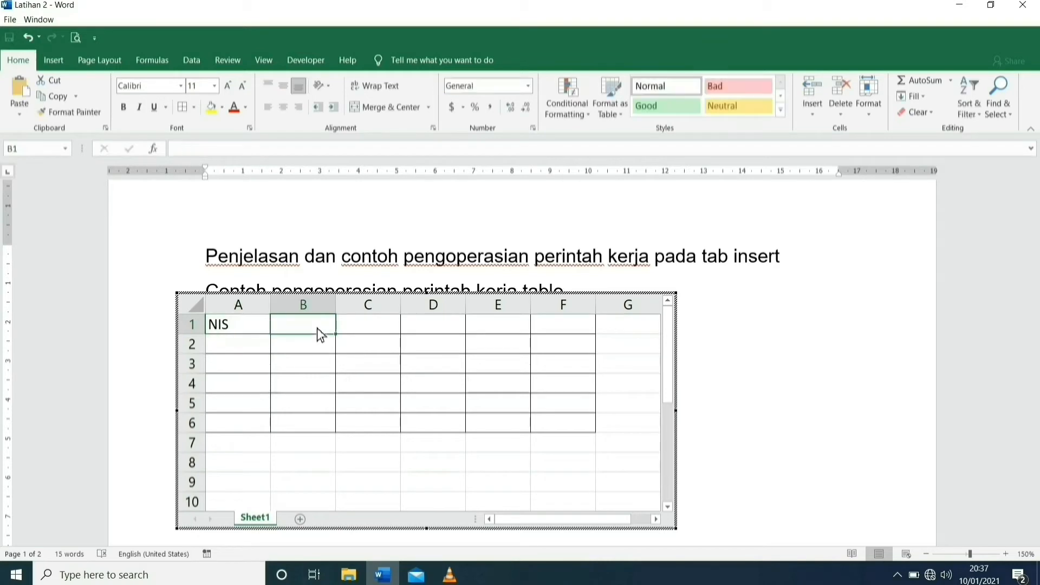
{"action": "left_click", "coordinate": [253, 339]}
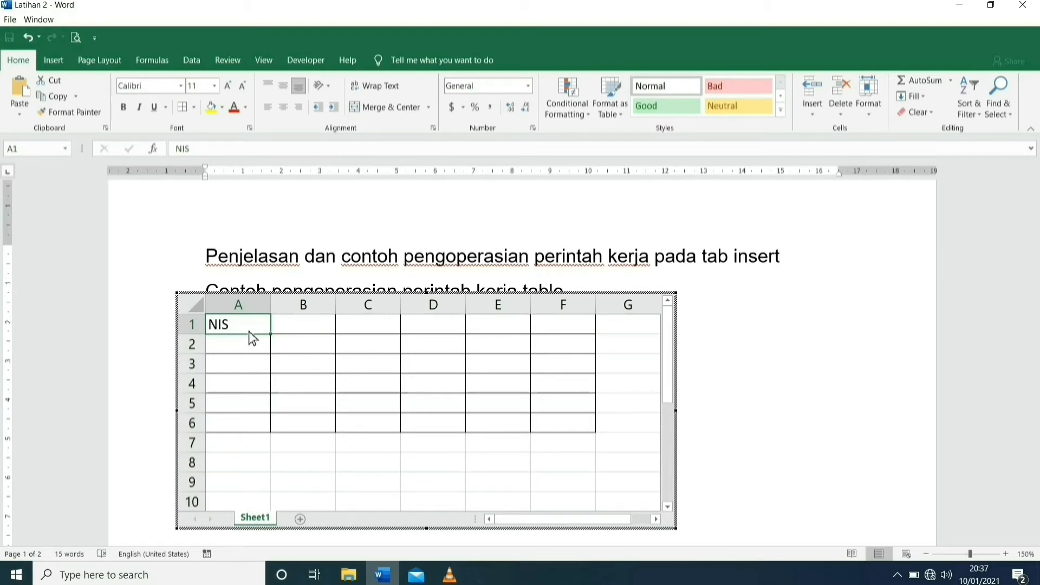
{"action": "key", "text": "Right"}
{"action": "key", "text": "Left"}
{"action": "key", "text": "Right"}
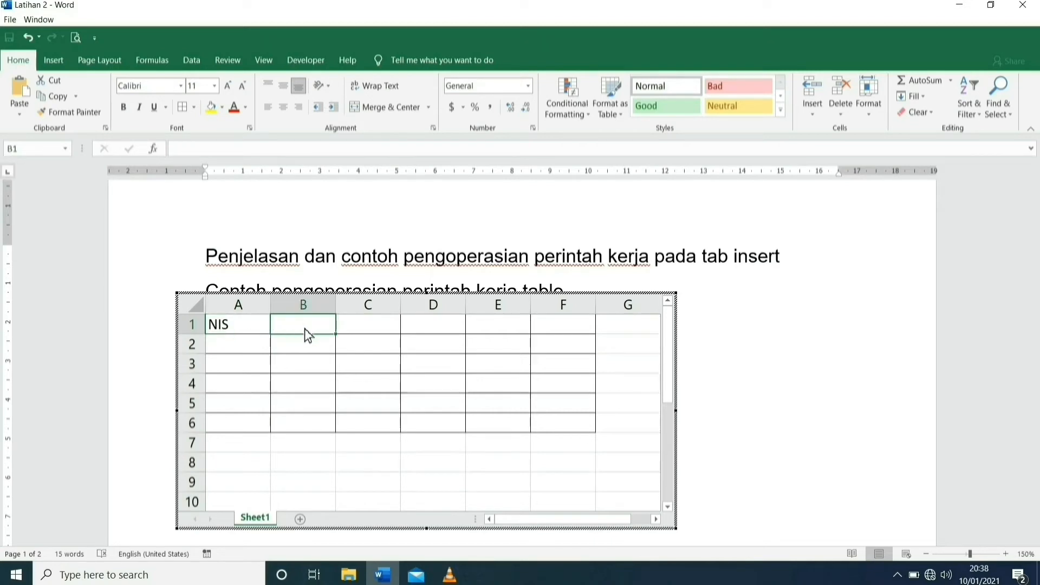
{"action": "type", "text": "NAMA"}
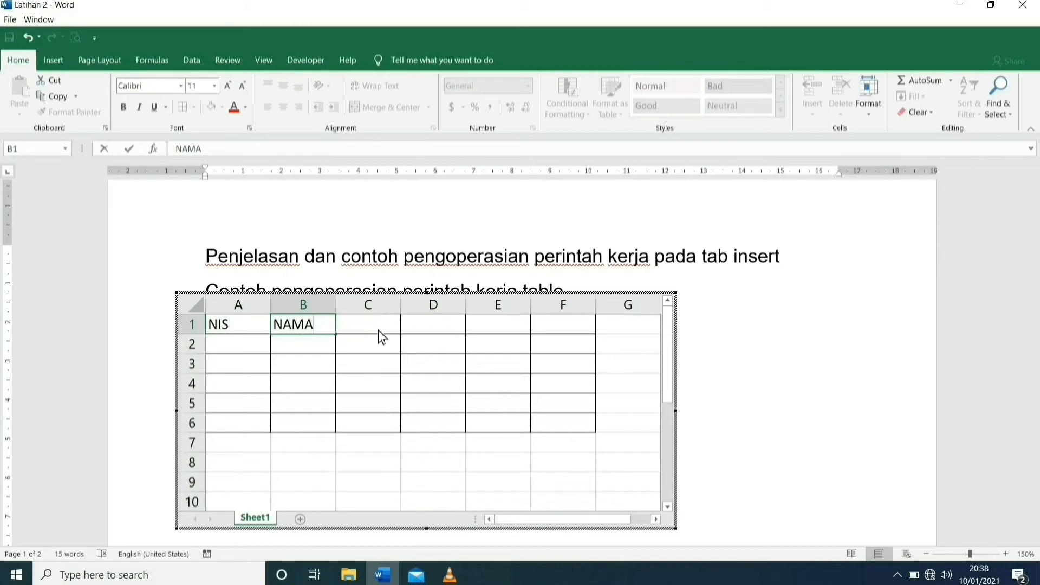
{"action": "left_click", "coordinate": [378, 330]}
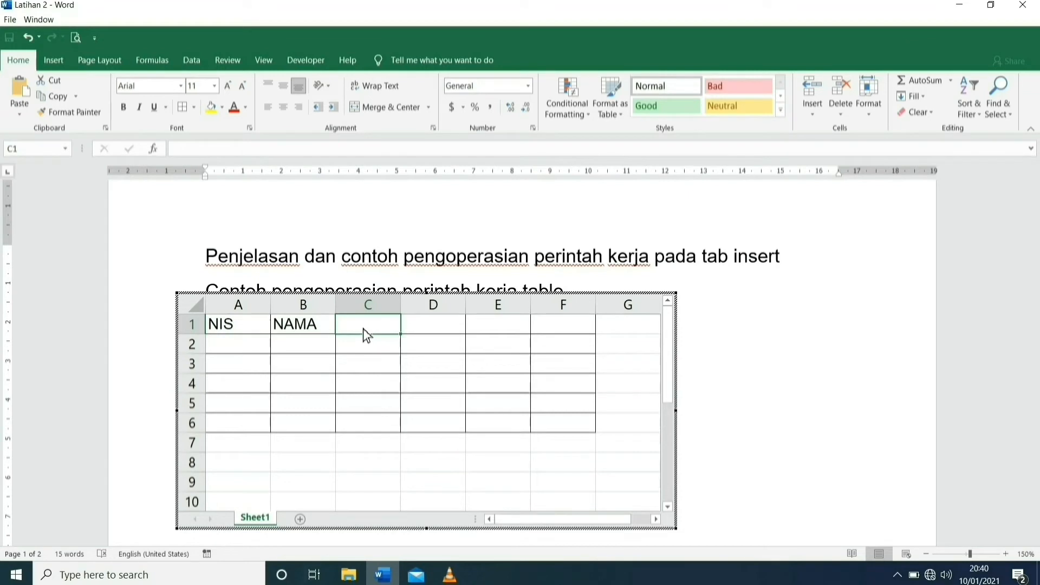
- Set the font of cells A1:F6 to Arial at size 12, and select cell C1
{"action": "left_click_drag", "start_coordinate": [238, 330], "coordinate": [572, 419]}
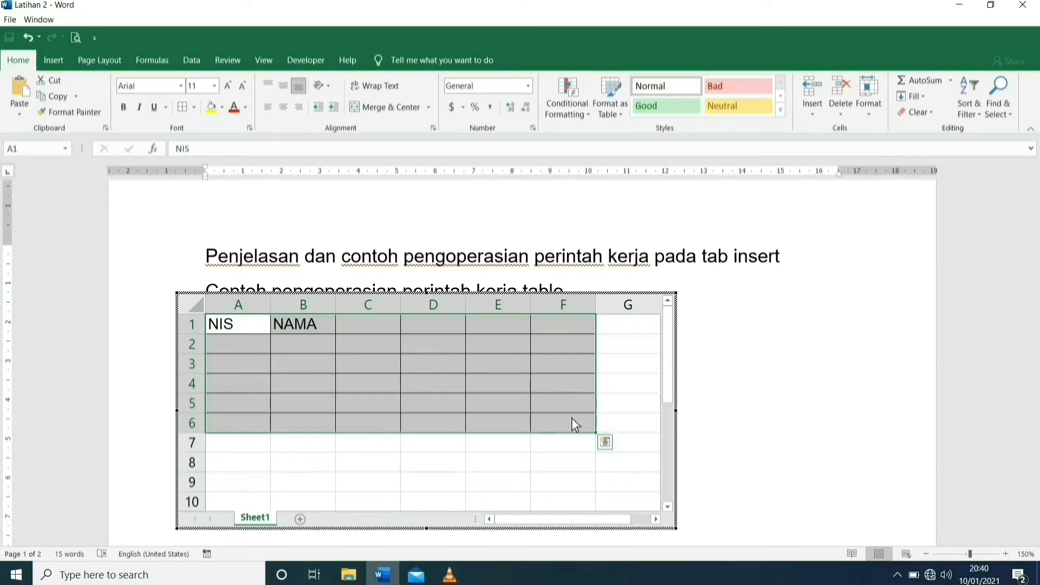
{"action": "left_click", "coordinate": [182, 91]}
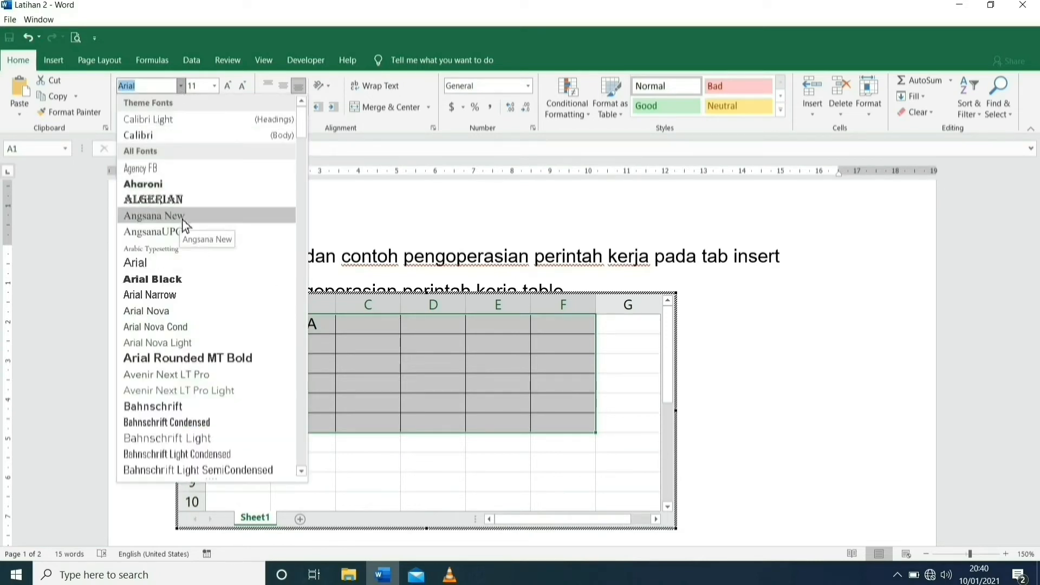
{"action": "left_click", "coordinate": [179, 269]}
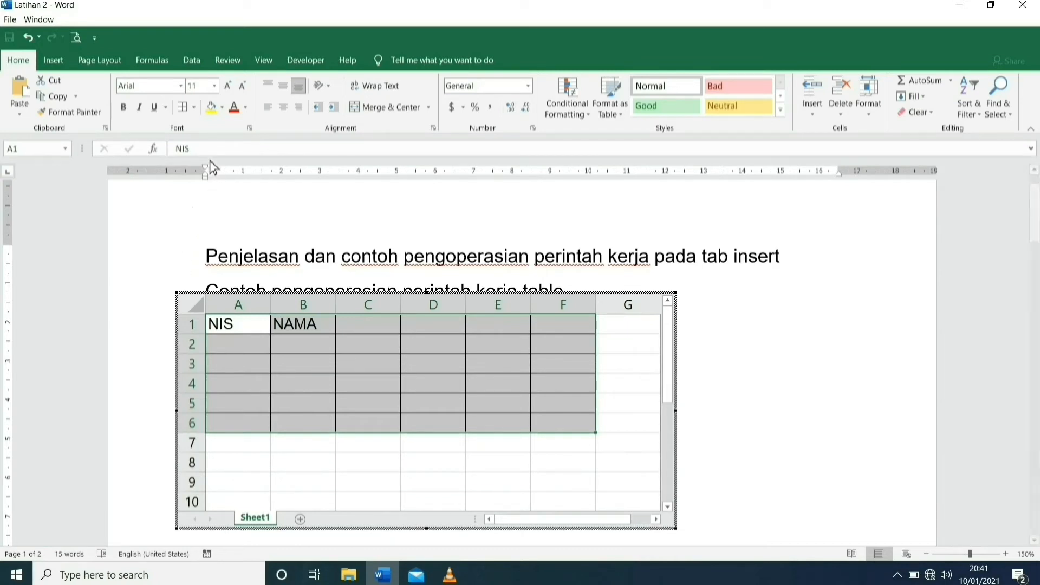
{"action": "left_click", "coordinate": [215, 89]}
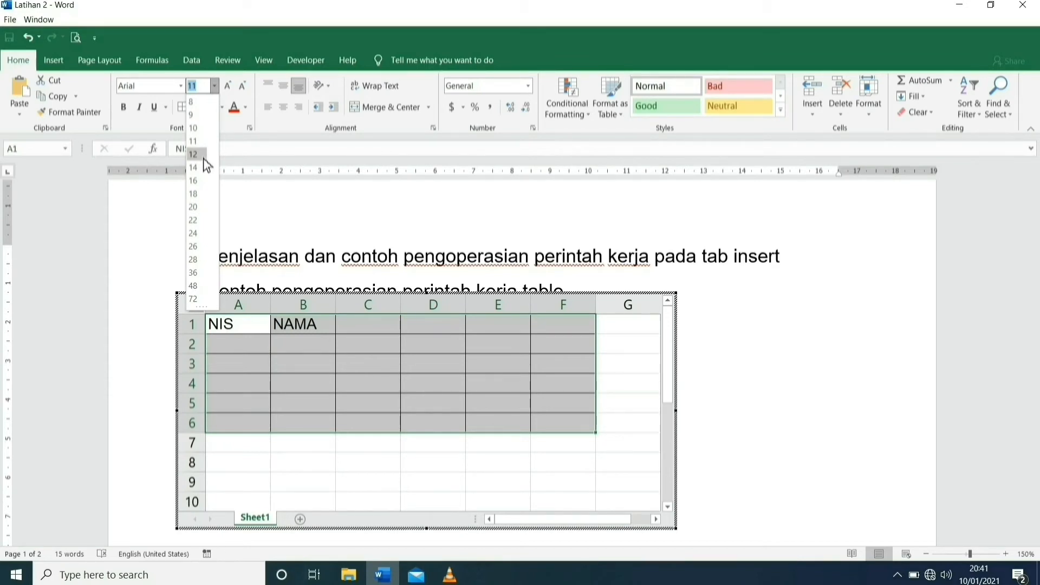
{"action": "left_click", "coordinate": [194, 155]}
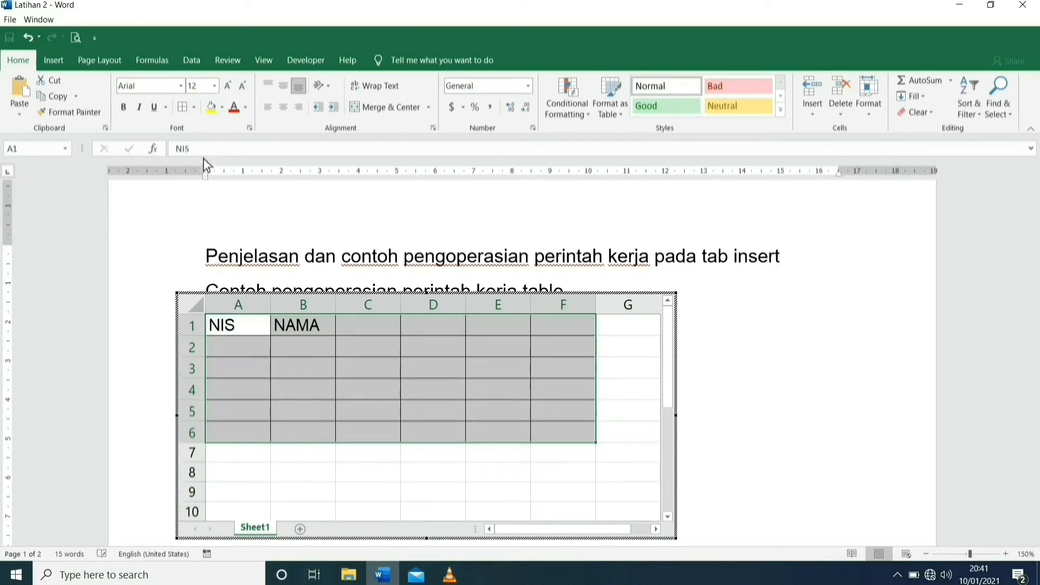
{"action": "left_click", "coordinate": [375, 339]}
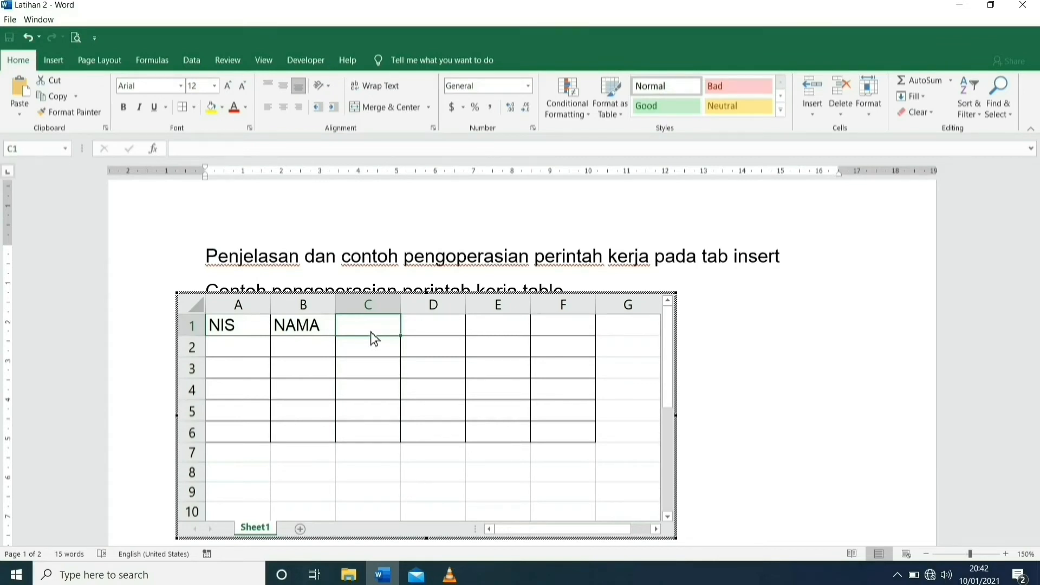
- Centre the contents of cells A1:F6 both vertically and horizontally in the embedded spreadsheet
{"action": "left_click_drag", "start_coordinate": [238, 330], "coordinate": [555, 424]}
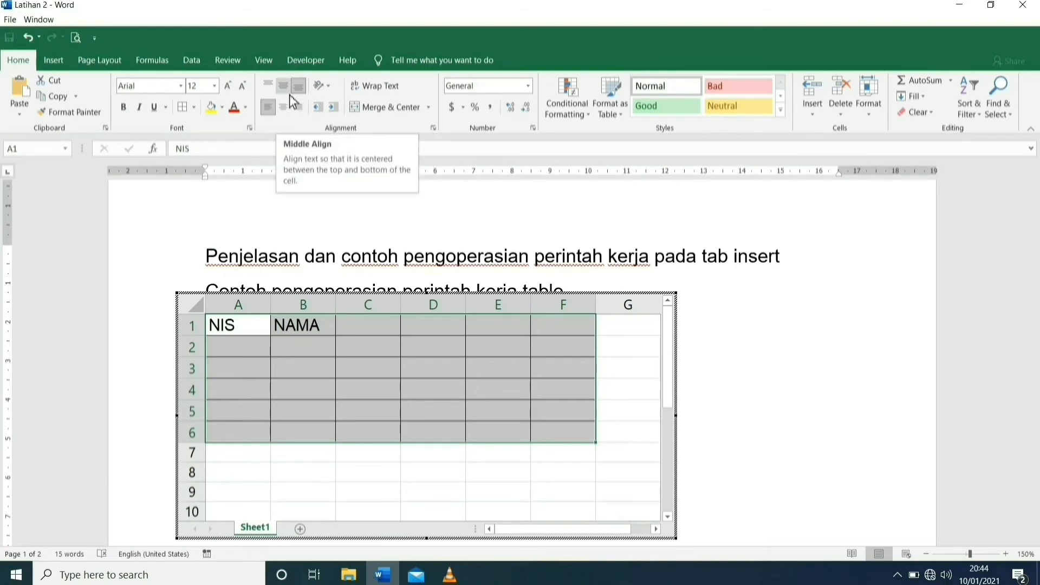
{"action": "left_click", "coordinate": [289, 95]}
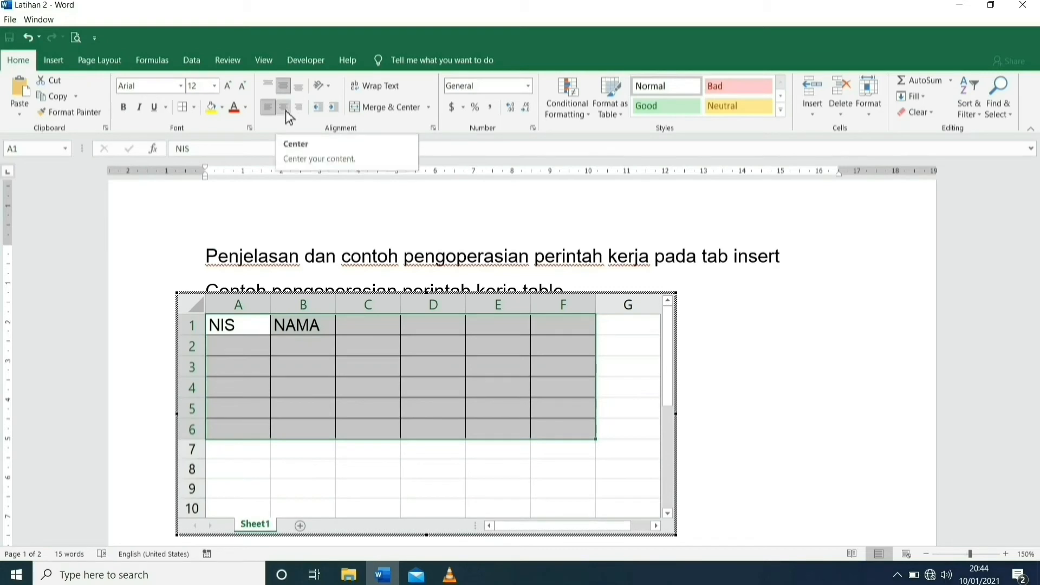
{"action": "left_click", "coordinate": [286, 112]}
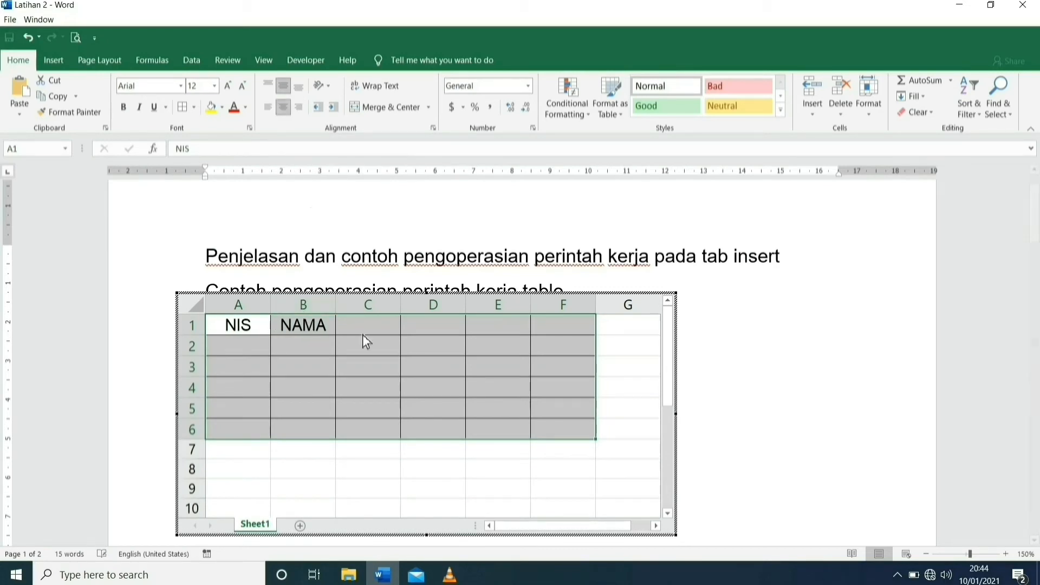
{"action": "left_click", "coordinate": [546, 331]}
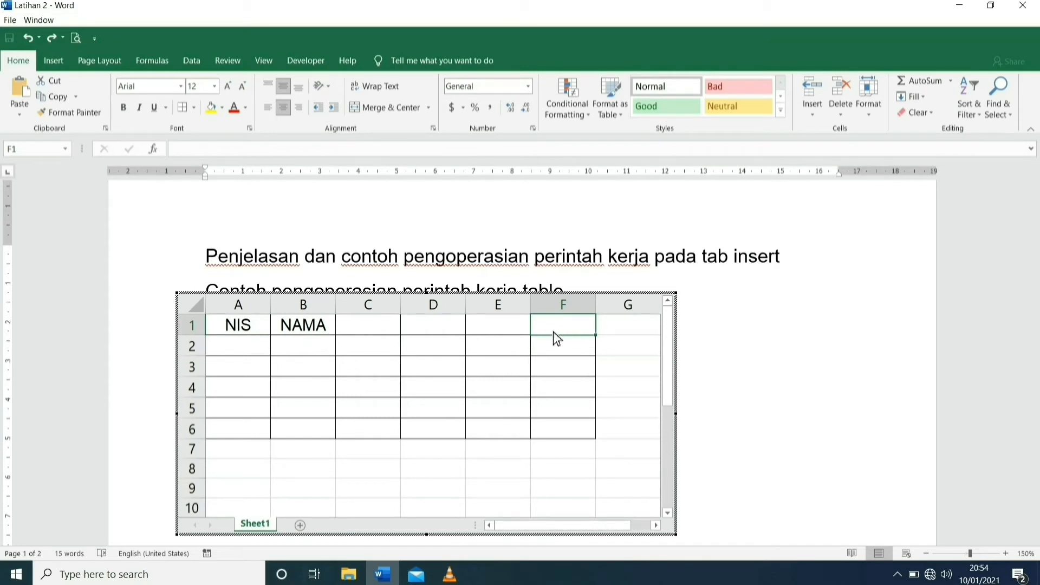
- Widen column C by hand, and set the width of columns C to E to 7
{"action": "left_click", "coordinate": [388, 334]}
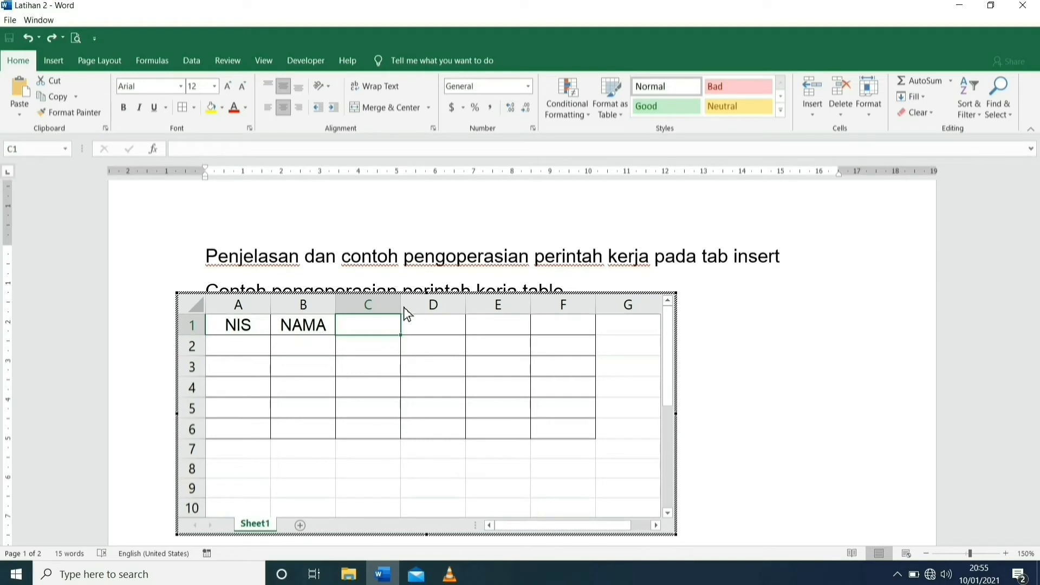
{"action": "left_click_drag", "start_coordinate": [404, 307], "coordinate": [456, 313]}
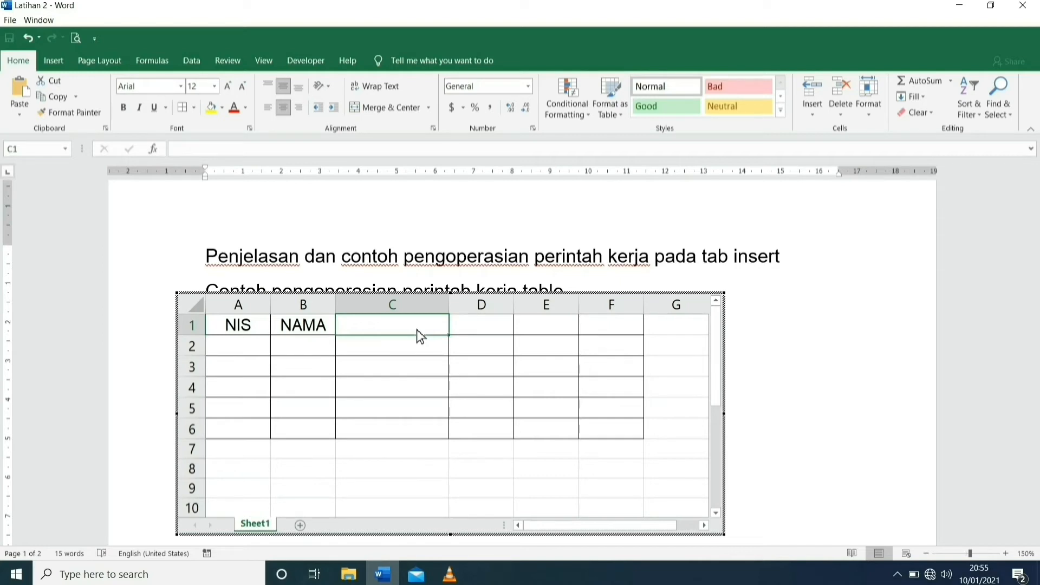
{"action": "left_click_drag", "start_coordinate": [417, 330], "coordinate": [534, 327]}
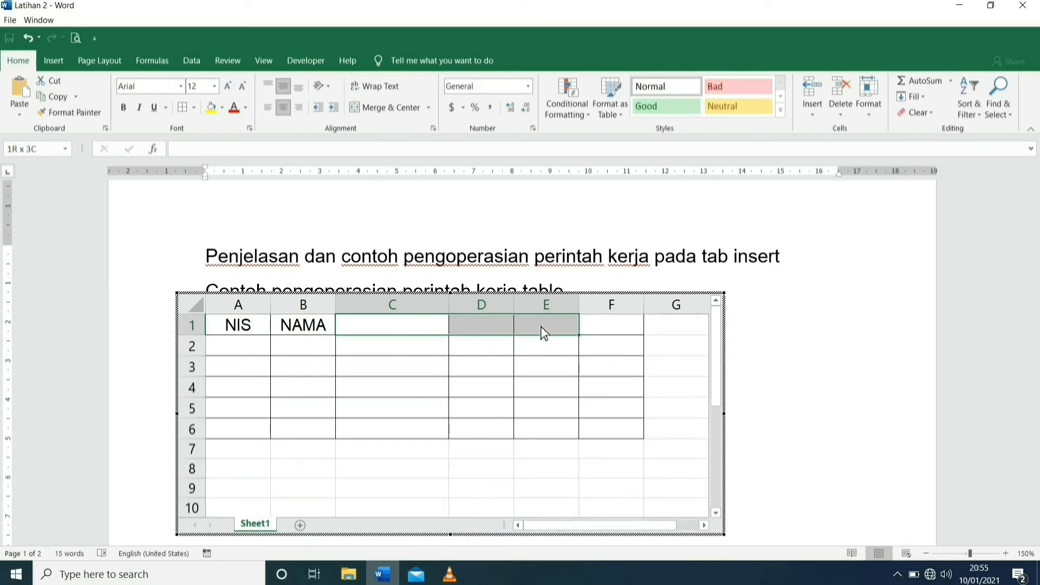
{"action": "left_click_drag", "start_coordinate": [541, 327], "coordinate": [541, 327]}
{"action": "left_click", "coordinate": [879, 125]}
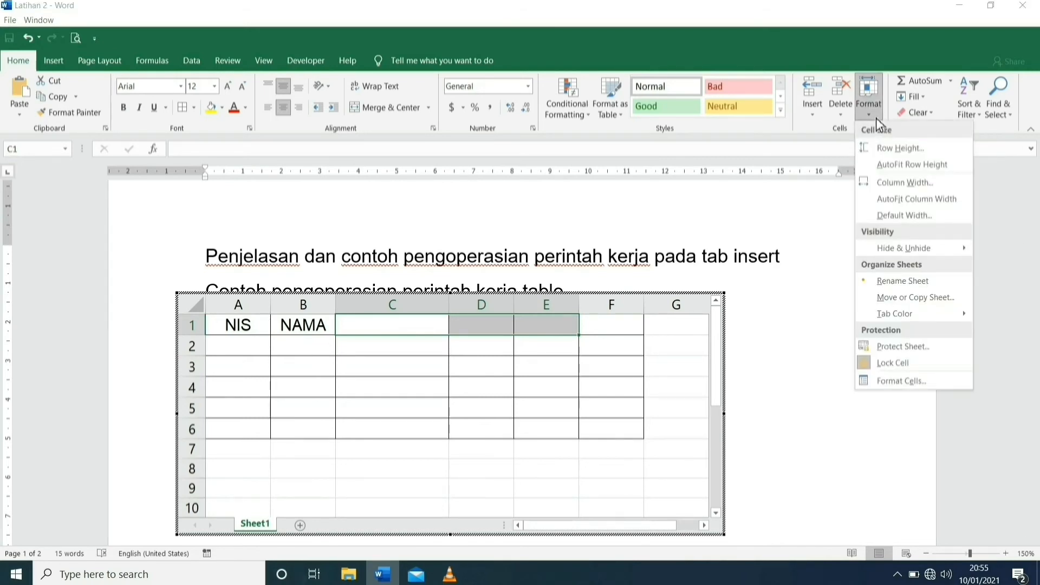
{"action": "left_click", "coordinate": [902, 191]}
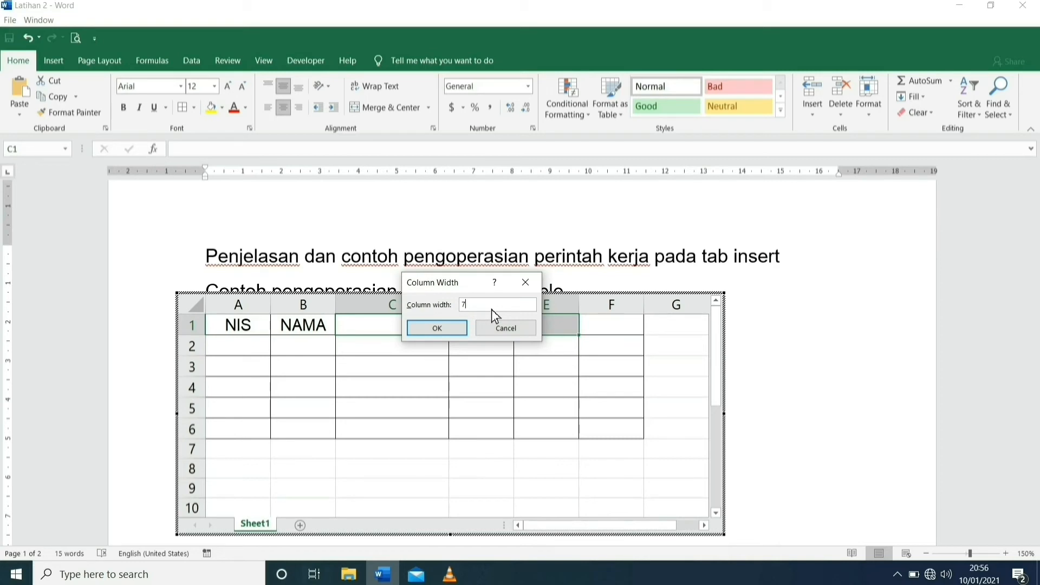
{"action": "left_click", "coordinate": [456, 333]}
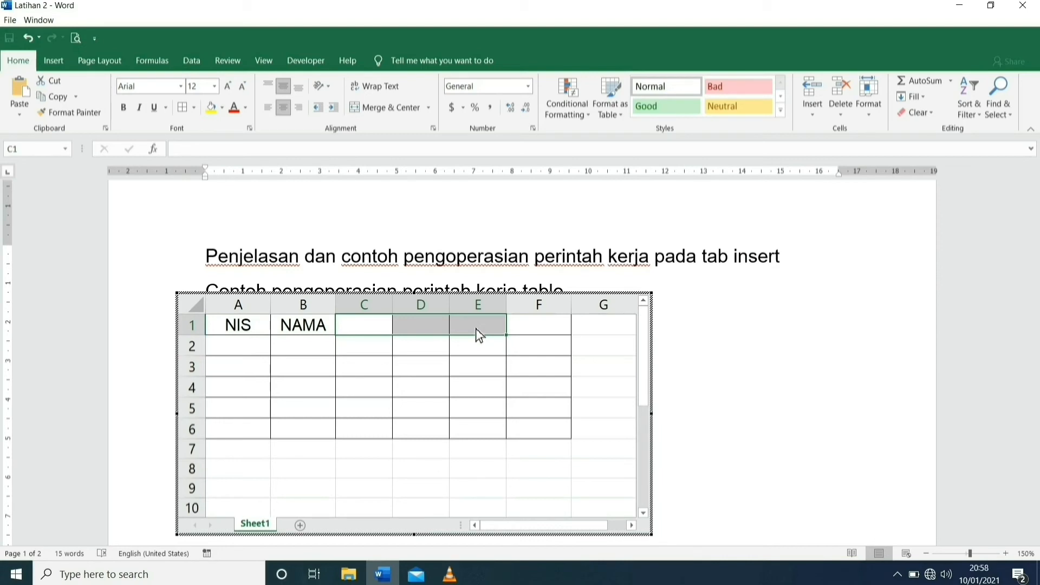
- Increase the height of row 2 by moving its lower border down
{"action": "left_click", "coordinate": [258, 352]}
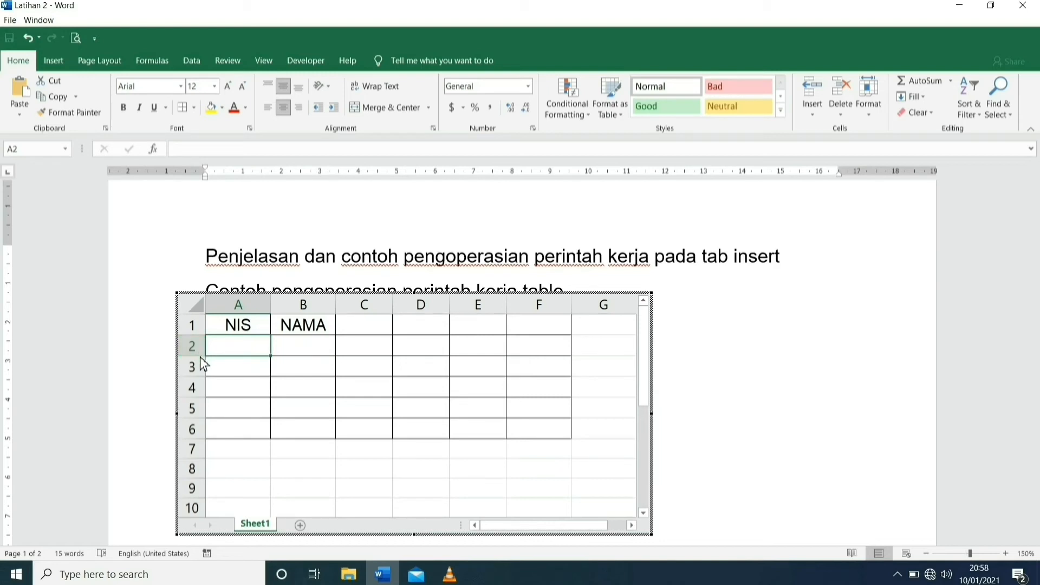
{"action": "left_click_drag", "start_coordinate": [201, 357], "coordinate": [200, 356]}
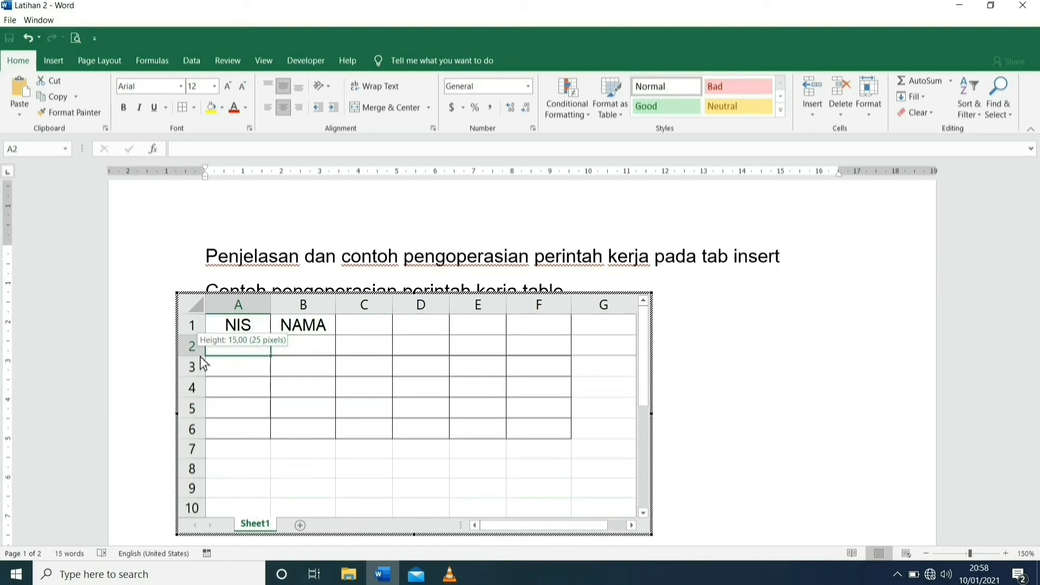
{"action": "left_click_drag", "start_coordinate": [204, 364], "coordinate": [206, 377]}
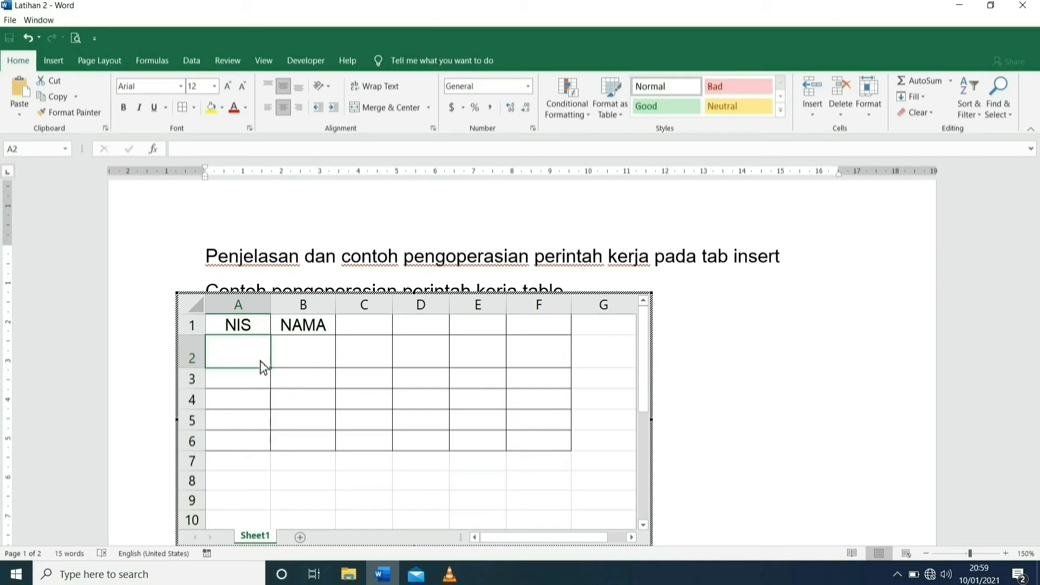
- Set the height of rows 2 to 4 in the embedded spreadsheet to 20
{"action": "left_click_drag", "start_coordinate": [260, 362], "coordinate": [261, 402]}
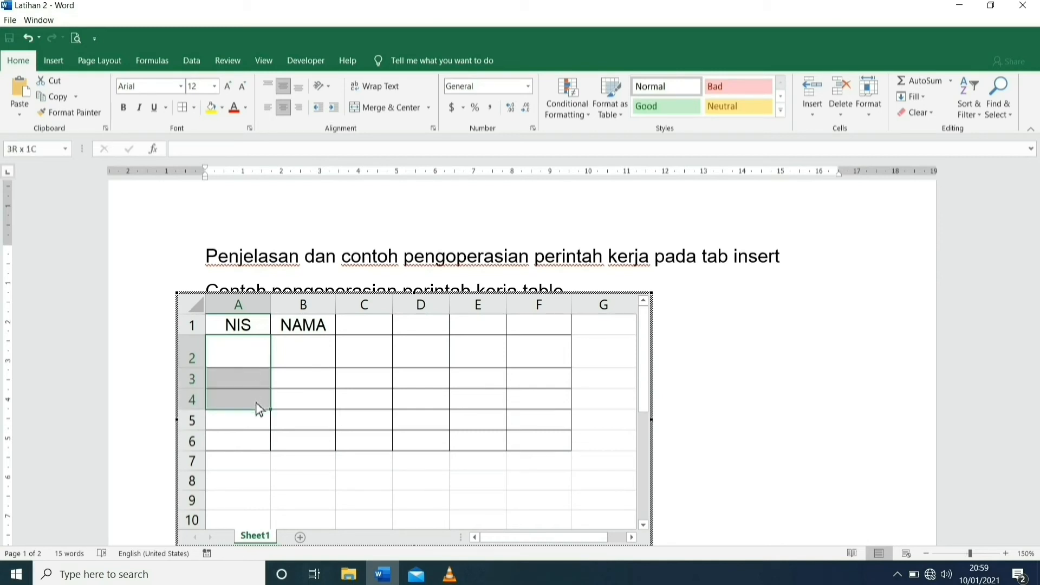
{"action": "left_click_drag", "start_coordinate": [256, 403], "coordinate": [256, 403]}
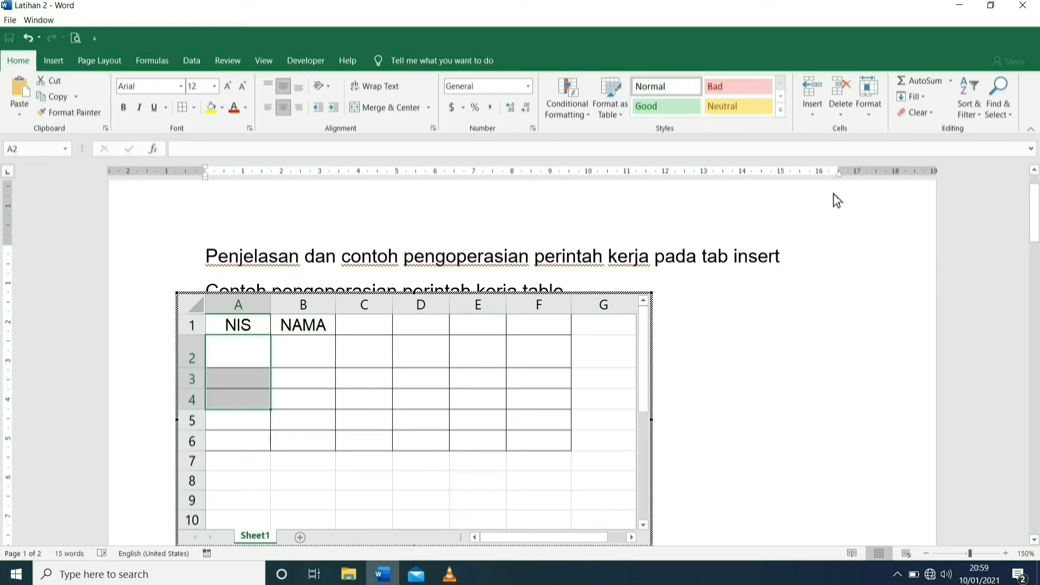
{"action": "left_click", "coordinate": [877, 121]}
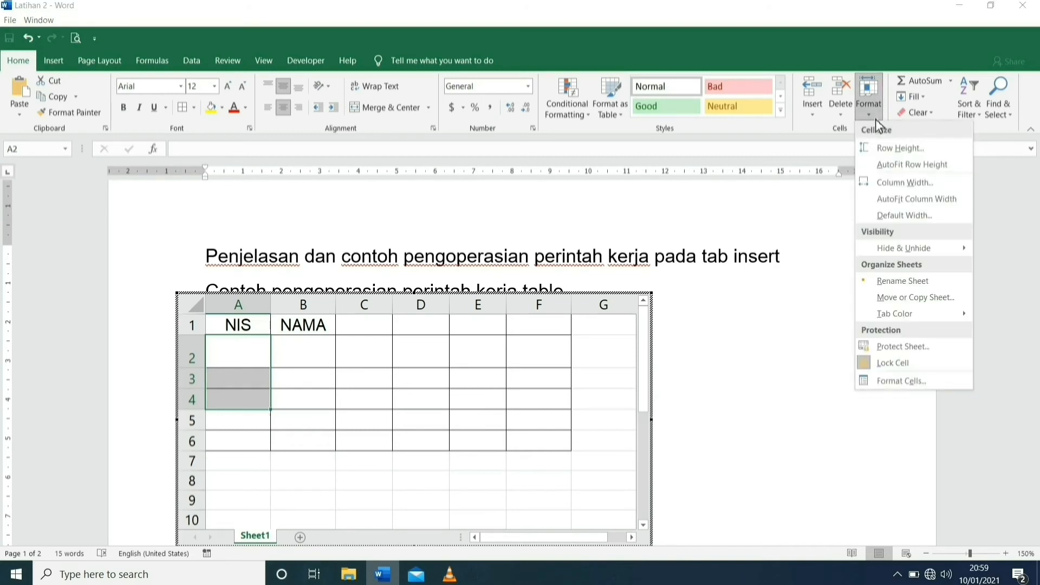
{"action": "left_click", "coordinate": [906, 155]}
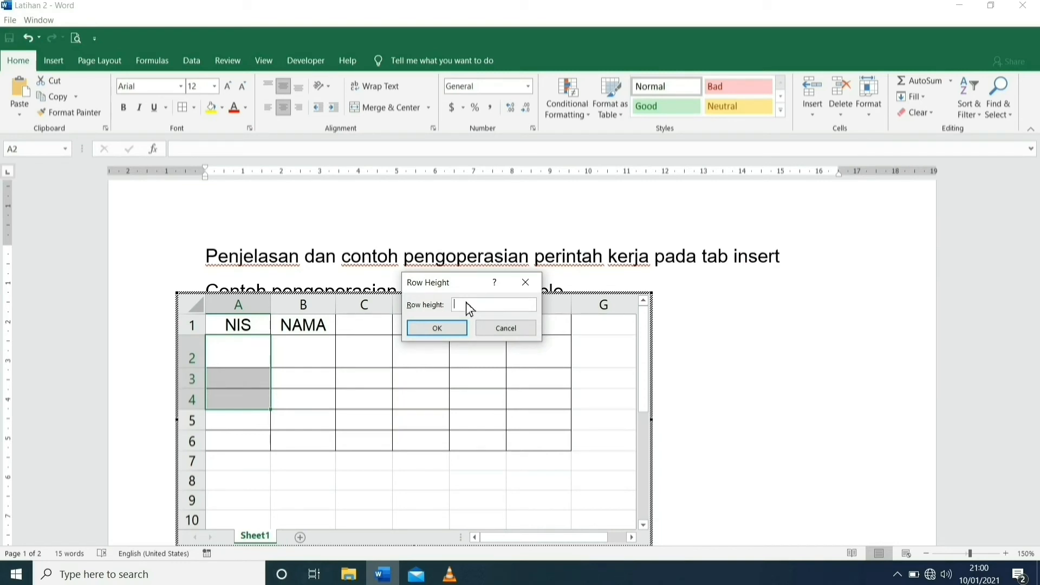
{"action": "type", "text": "20"}
{"action": "left_click", "coordinate": [456, 331]}
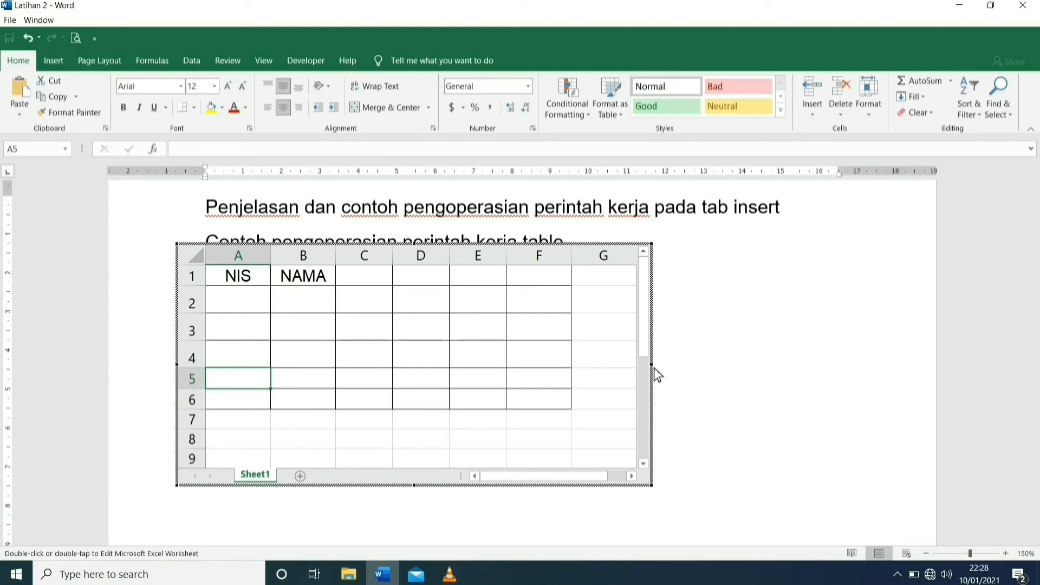
- Shrink the embedded spreadsheet's frame to columns A to F and rows 1 to 6, and return to the document
{"action": "left_click_drag", "start_coordinate": [654, 374], "coordinate": [599, 375]}
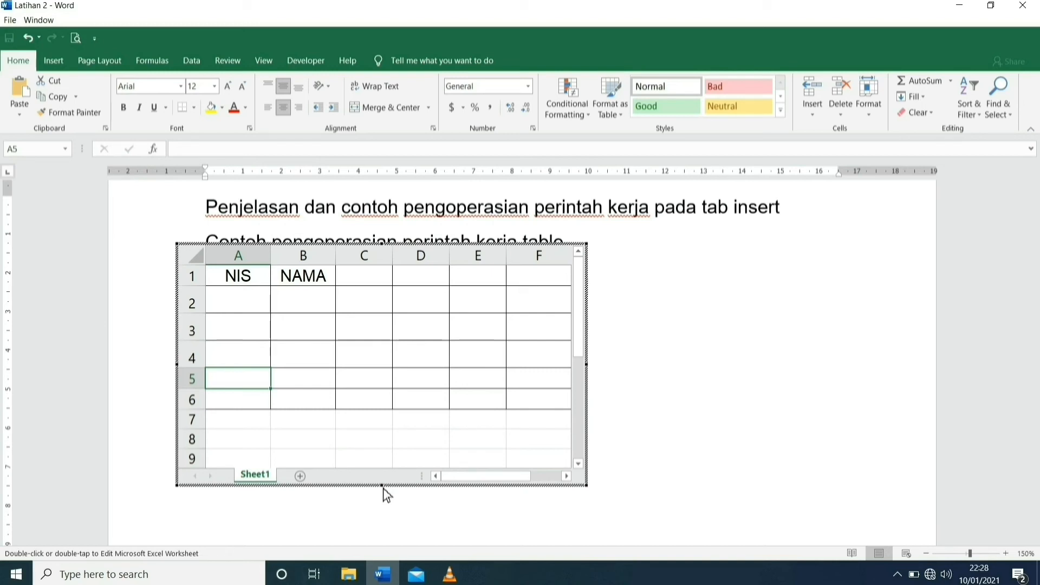
{"action": "left_click_drag", "start_coordinate": [383, 488], "coordinate": [383, 487]}
{"action": "left_click_drag", "start_coordinate": [384, 477], "coordinate": [388, 430]}
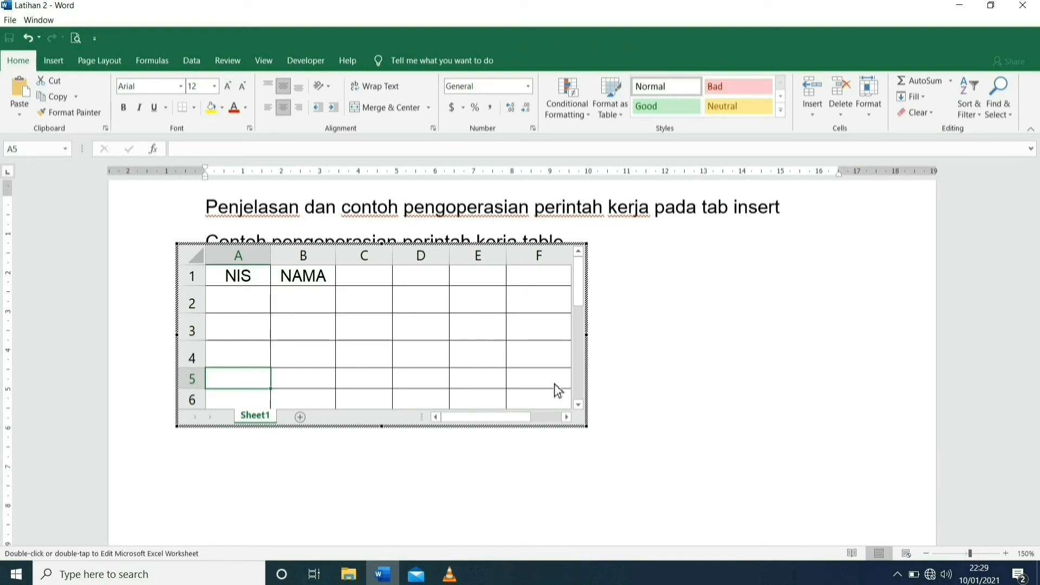
{"action": "left_click", "coordinate": [761, 334]}
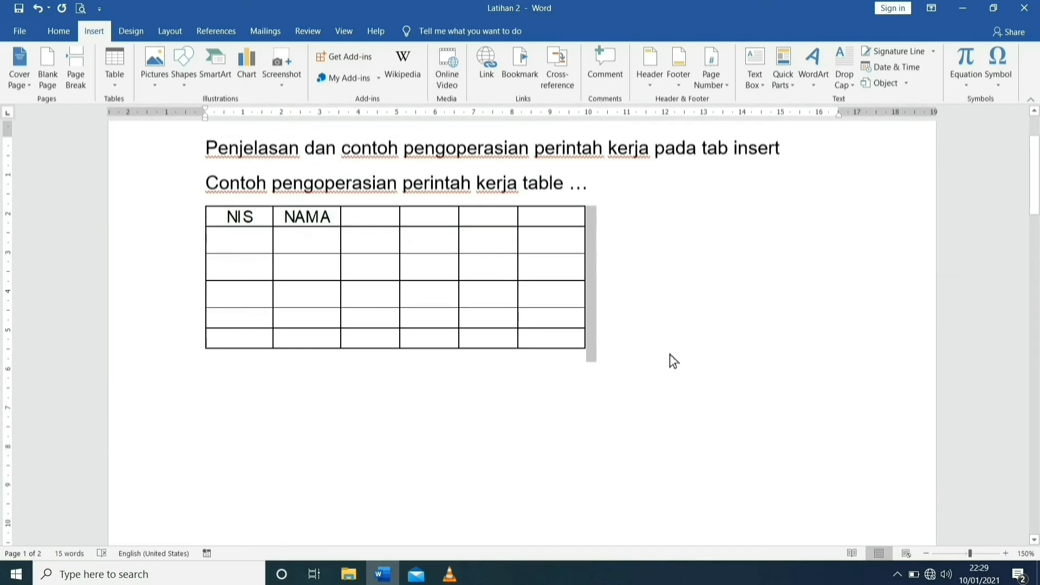
- Reopen the embedded spreadsheet for editing from the document, and close it again without changes
{"action": "left_click", "coordinate": [243, 386]}
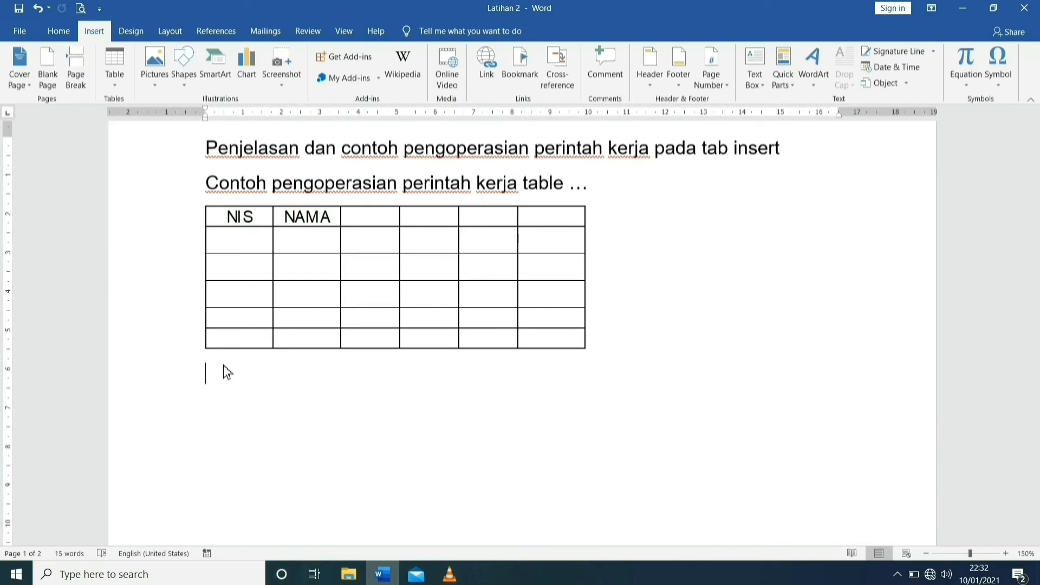
{"action": "double_click", "coordinate": [251, 251]}
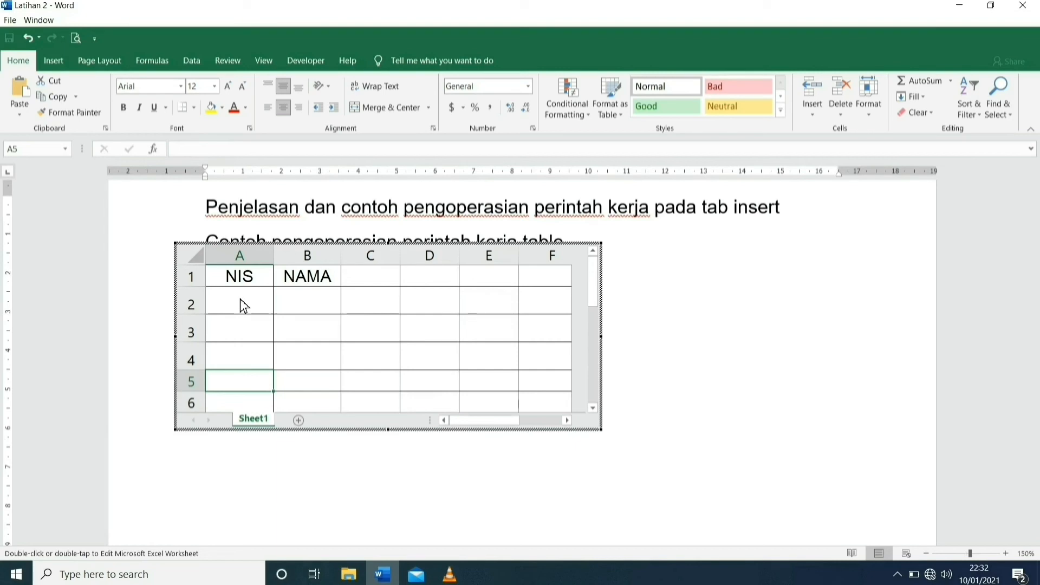
{"action": "double_click", "coordinate": [233, 450]}
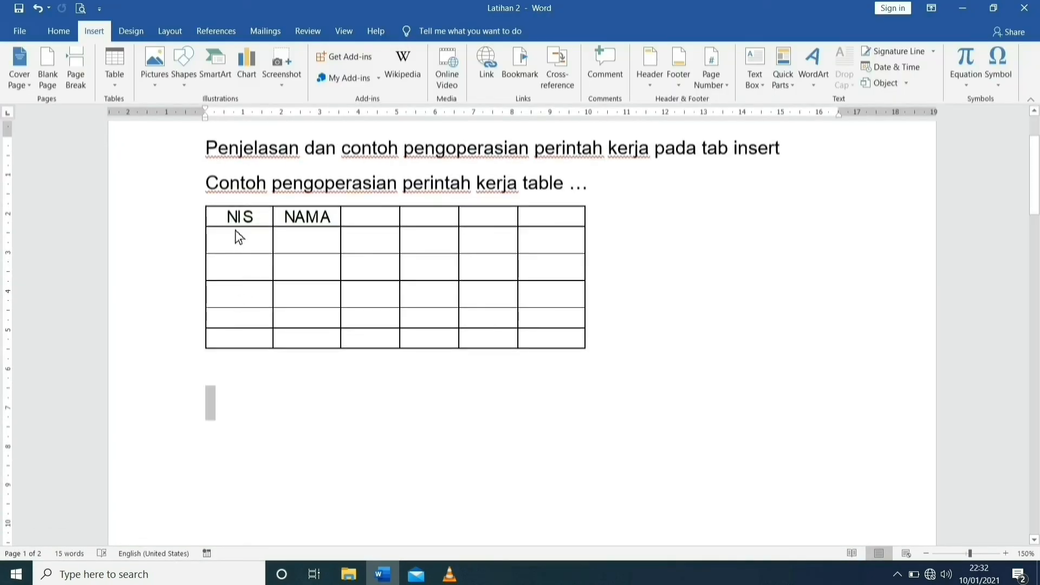
- Draw a table about 11.7 cm wide below the two text lines, and divide it into four columns with three vertical lines
{"action": "left_click", "coordinate": [116, 86]}
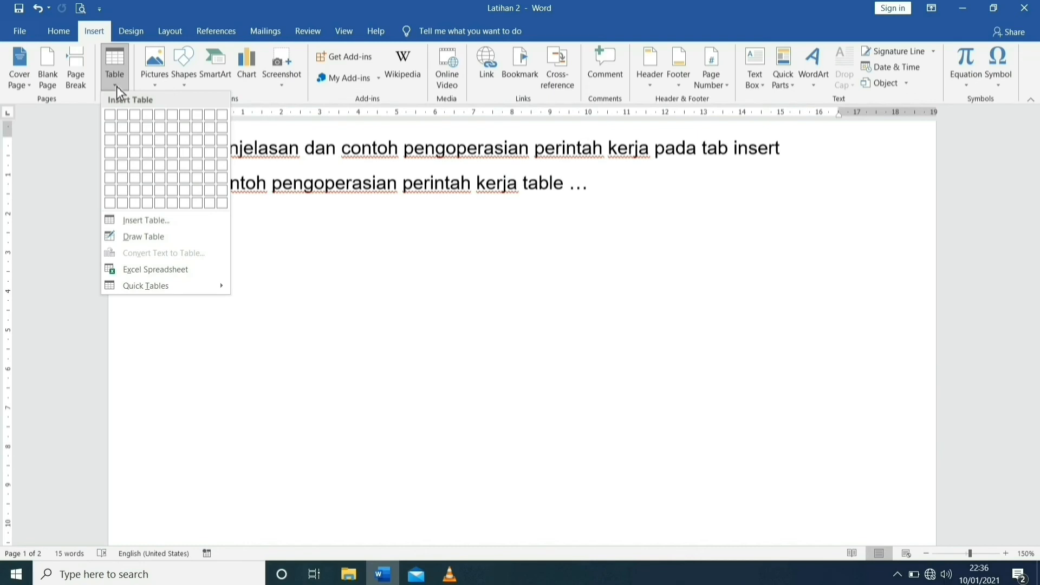
{"action": "left_click", "coordinate": [136, 238]}
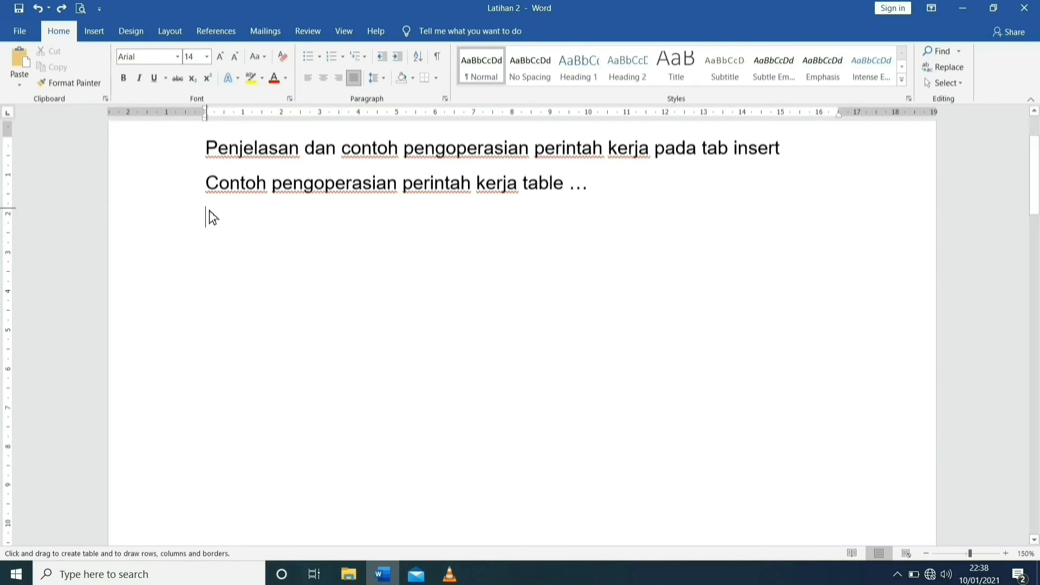
{"action": "mouse_move", "coordinate": [210, 212]}
{"action": "left_mouse_down"}
{"action": "mouse_move", "coordinate": [207, 233]}
{"action": "mouse_move", "coordinate": [233, 244]}
{"action": "mouse_move", "coordinate": [413, 248]}
{"action": "mouse_move", "coordinate": [660, 233]}
{"action": "left_mouse_up"}
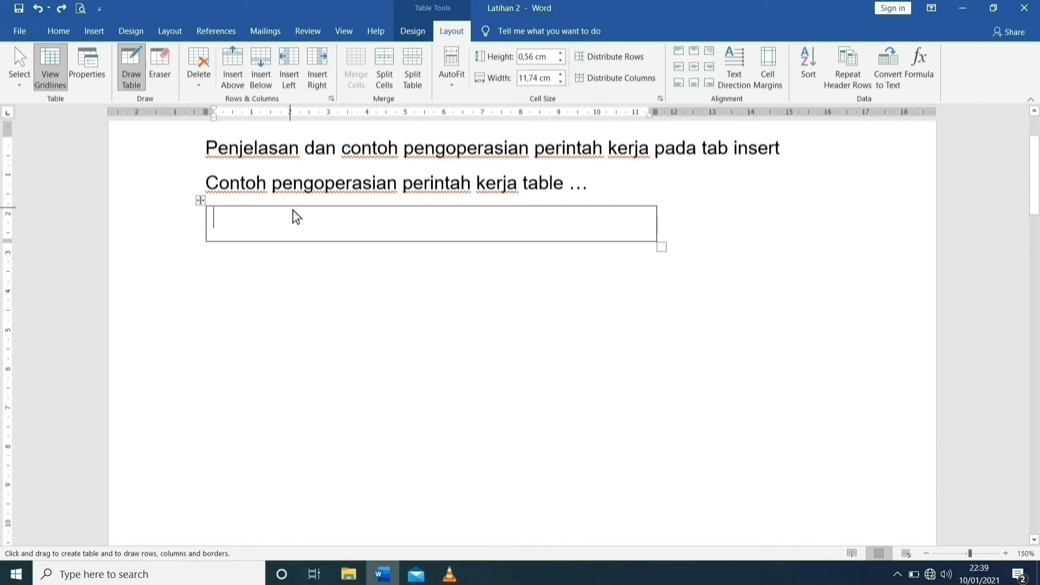
{"action": "left_click_drag", "start_coordinate": [295, 216], "coordinate": [296, 247]}
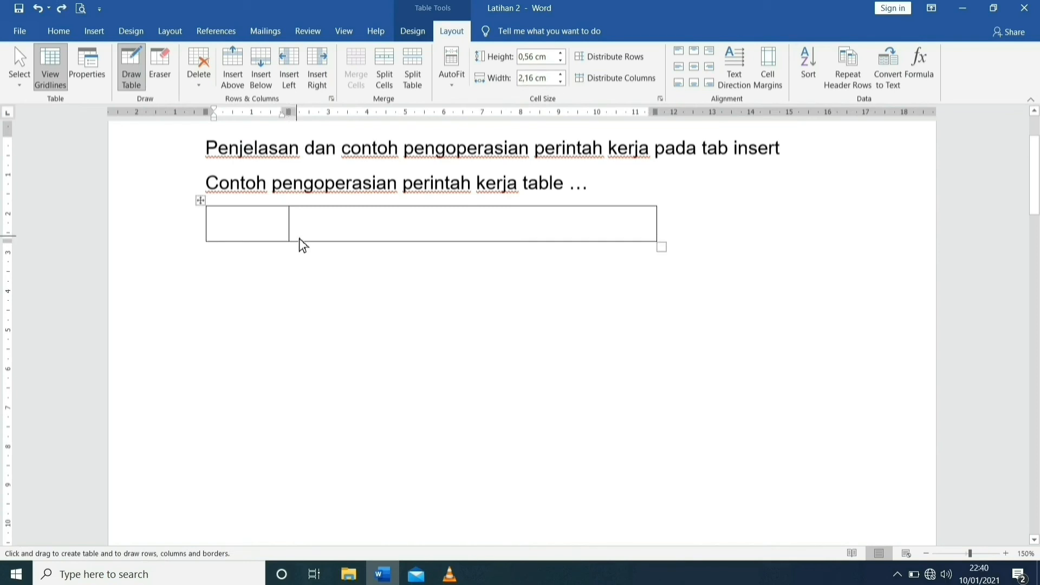
{"action": "left_click_drag", "start_coordinate": [395, 219], "coordinate": [398, 244]}
{"action": "left_click_drag", "start_coordinate": [499, 215], "coordinate": [504, 241]}
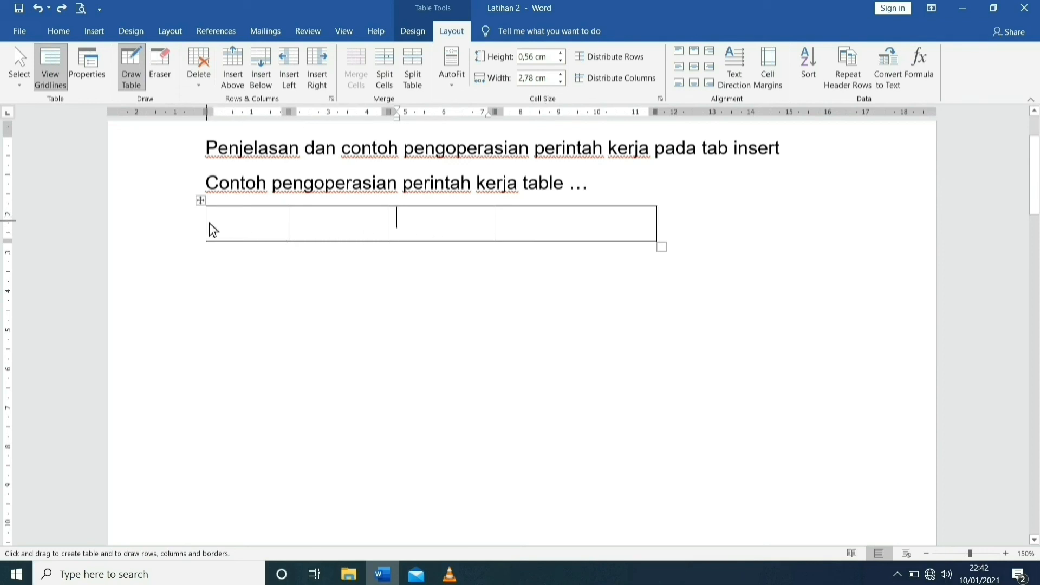
- Draw horizontal lines across the hand-drawn table to divide it into five rows, and stop drawing
{"action": "left_click_drag", "start_coordinate": [213, 230], "coordinate": [515, 227]}
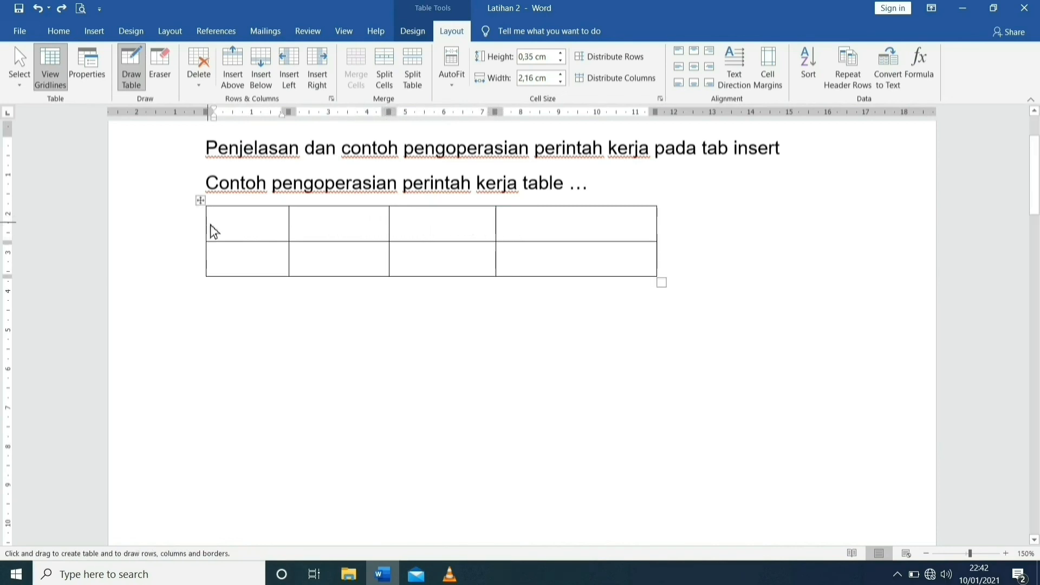
{"action": "left_click_drag", "start_coordinate": [219, 232], "coordinate": [550, 231]}
{"action": "left_click_drag", "start_coordinate": [211, 261], "coordinate": [604, 267]}
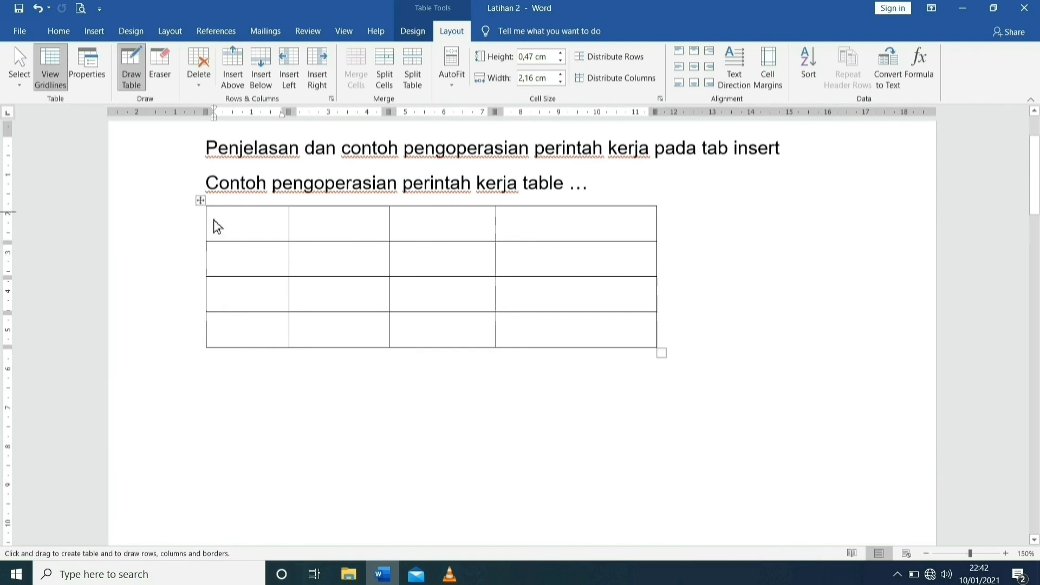
{"action": "left_click_drag", "start_coordinate": [269, 232], "coordinate": [525, 232]}
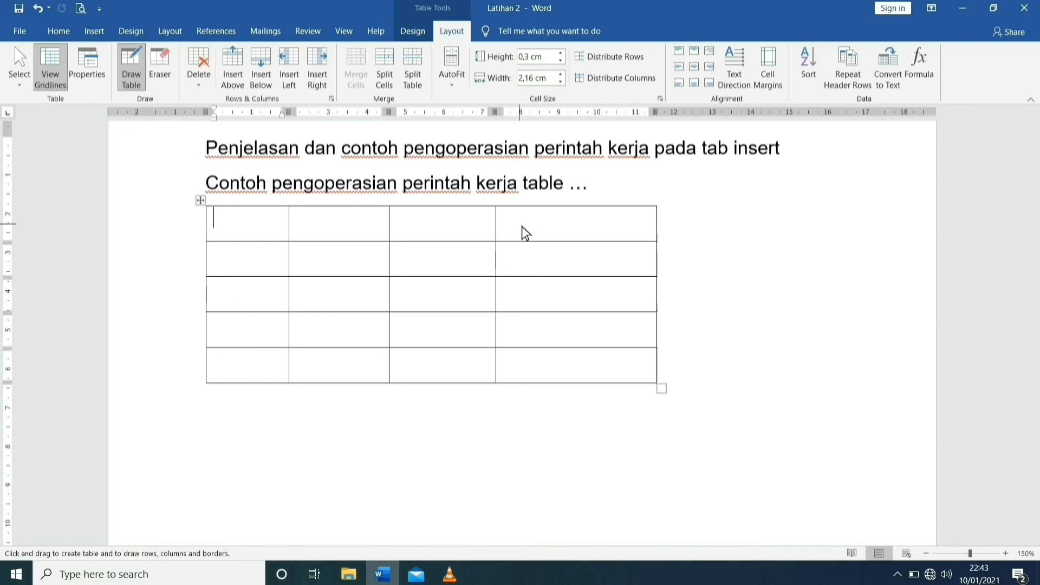
{"action": "key", "text": "Escape"}
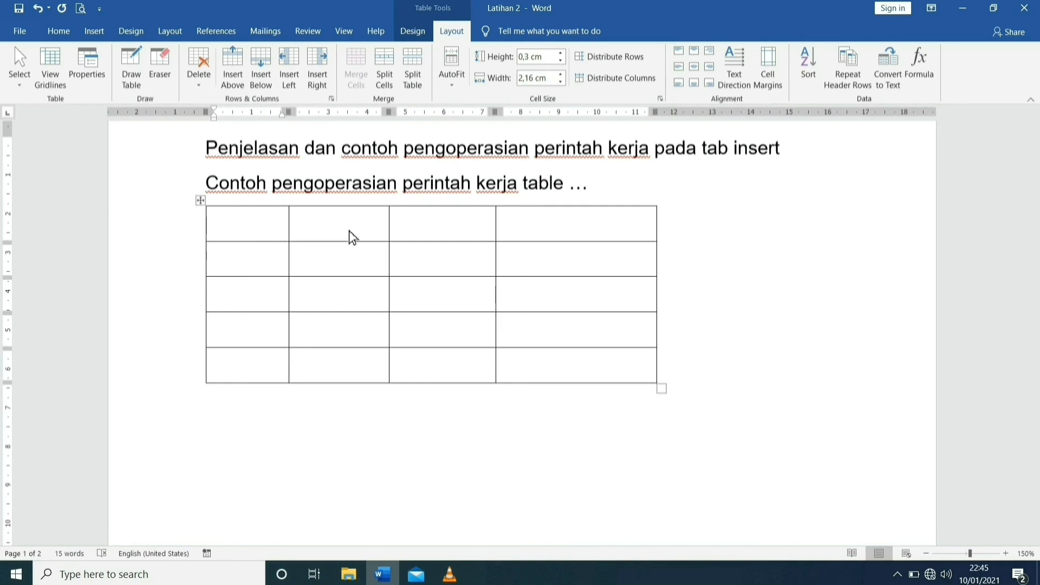
- Enter the headers "NIS" and "Nama" in the first two cells of the drawn table's top row
{"action": "type", "text": "NIS"}
{"action": "left_click", "coordinate": [353, 237]}
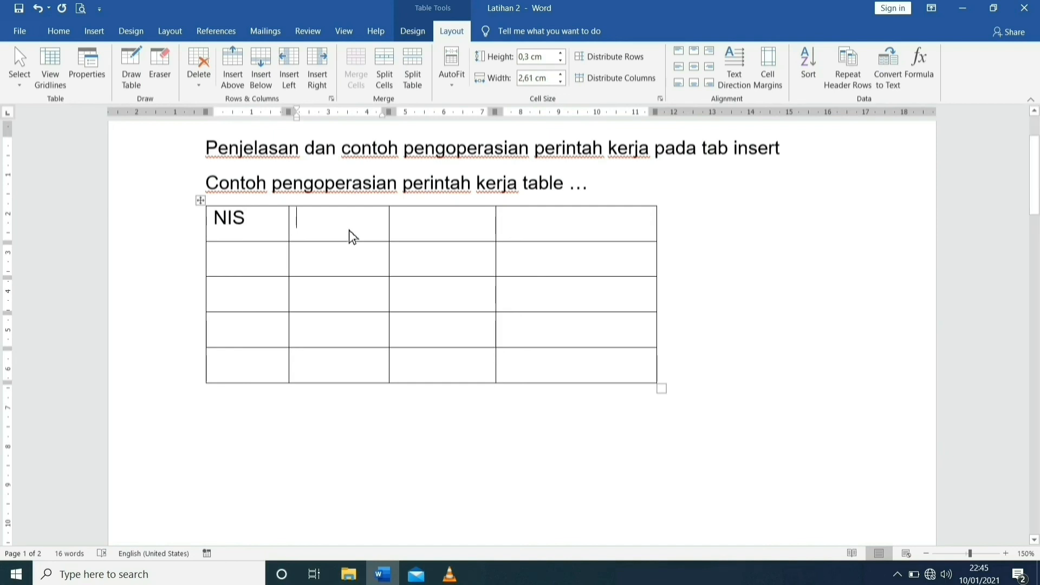
{"action": "type", "text": "N"}
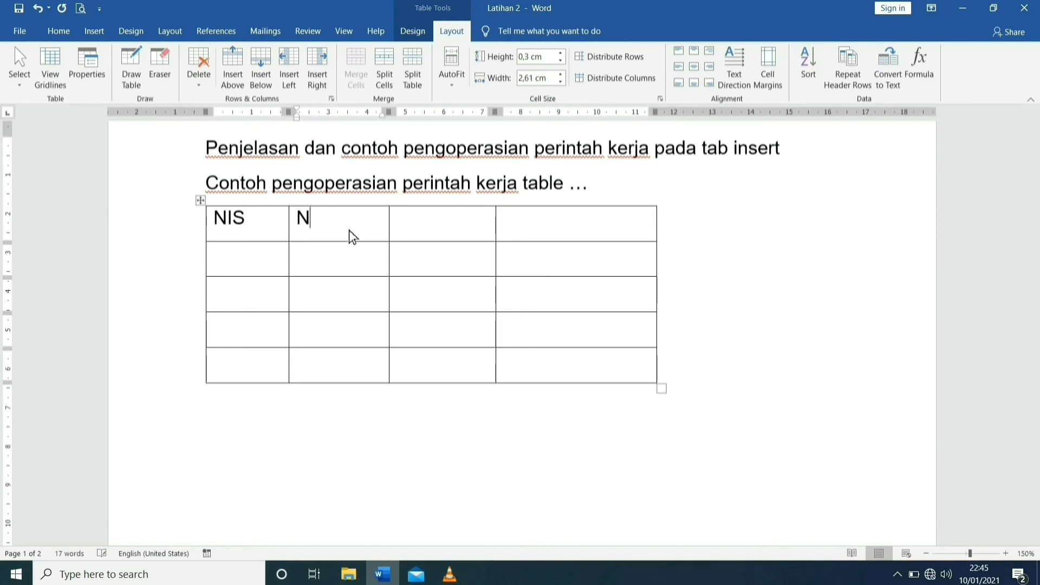
{"action": "type", "text": "ama"}
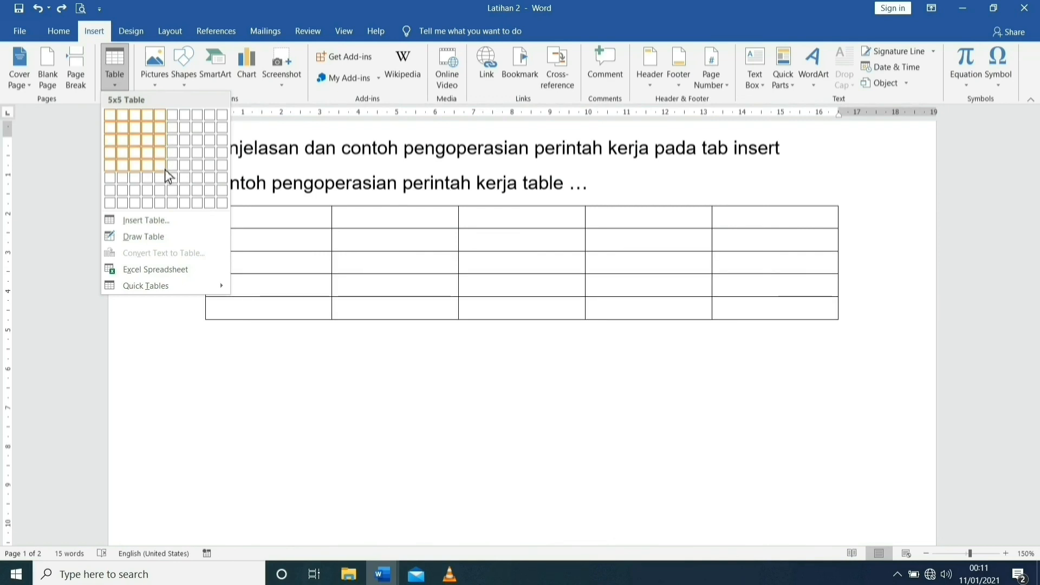
- Insert a 5x5 table below the two text lines using the table size grid
{"action": "left_click", "coordinate": [165, 169]}
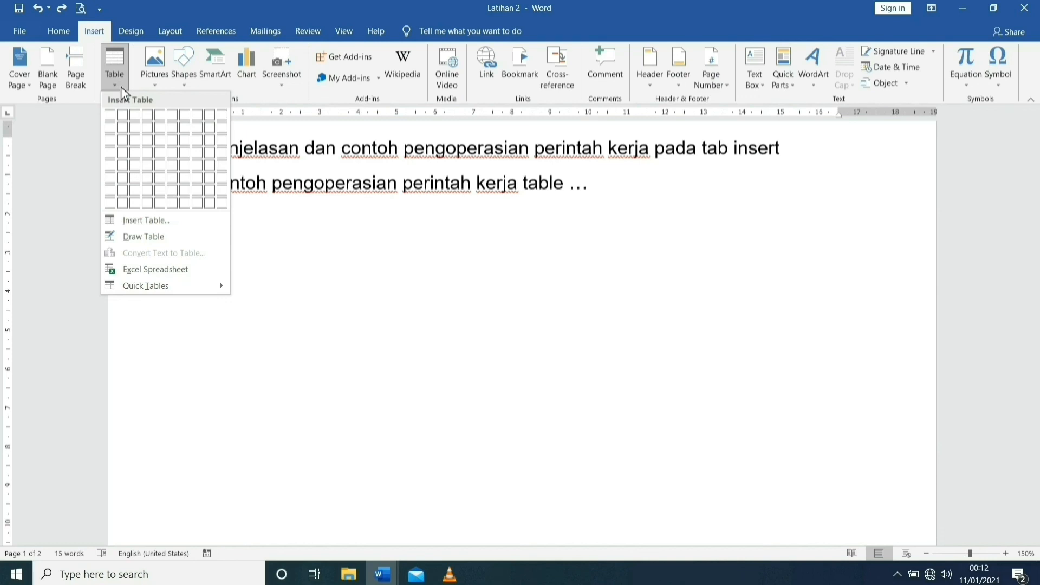
- Insert a table with 4 columns and 6 rows below the two text lines, keeping the automatic fixed column width
{"action": "left_click", "coordinate": [139, 224]}
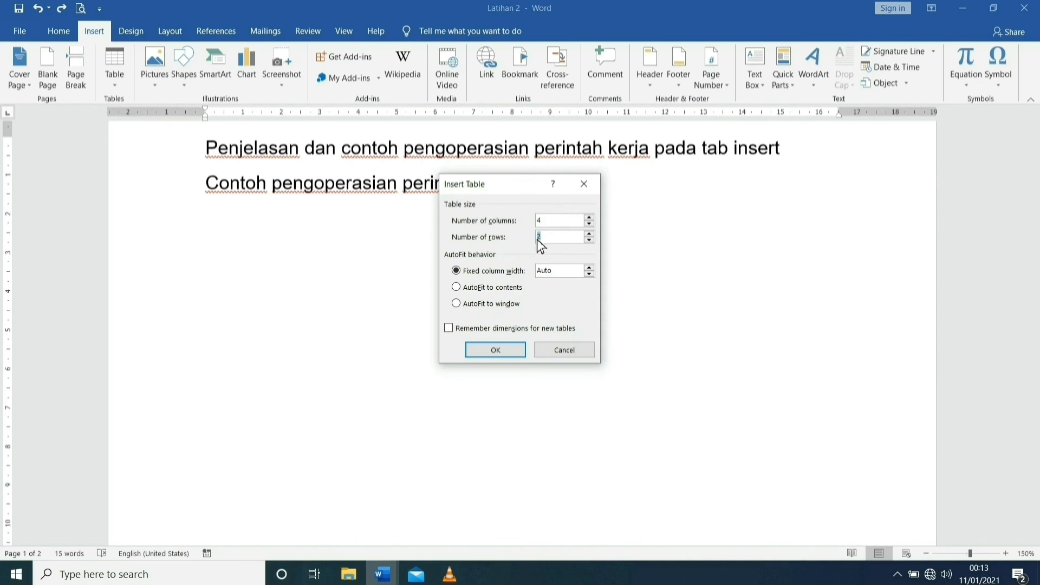
{"action": "type", "text": "6"}
{"action": "left_click", "coordinate": [495, 352]}
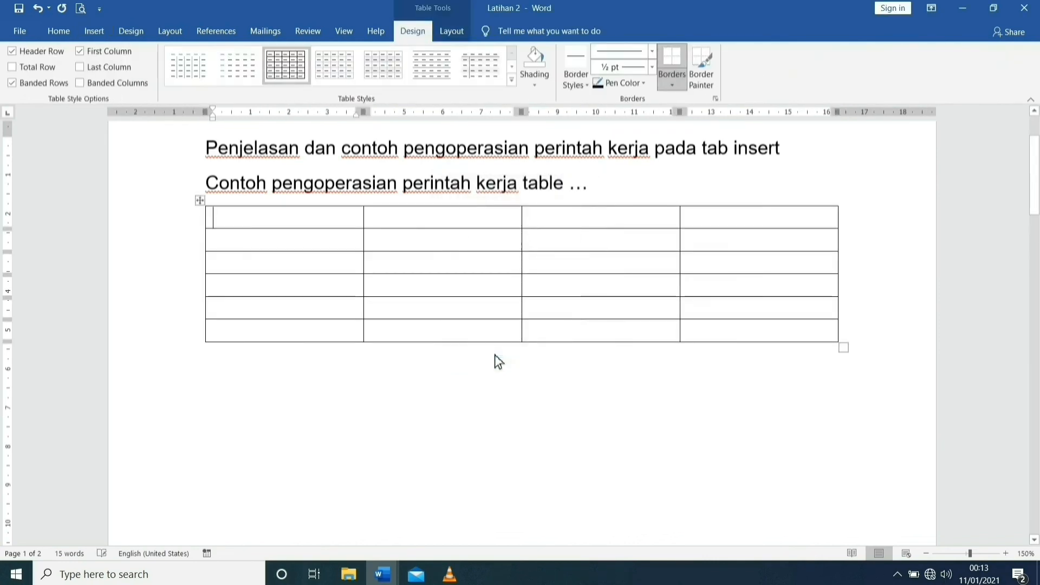